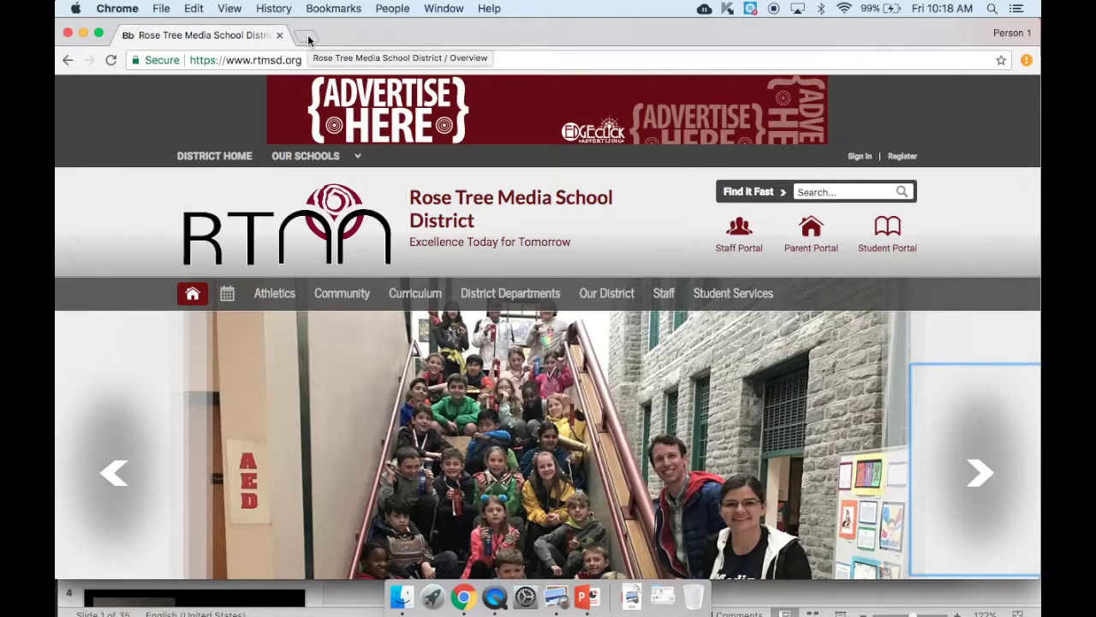
- Sign in to Google Calendar in a new tab with the district account, declining password saving
{"action": "left_click", "coordinate": [307, 34]}
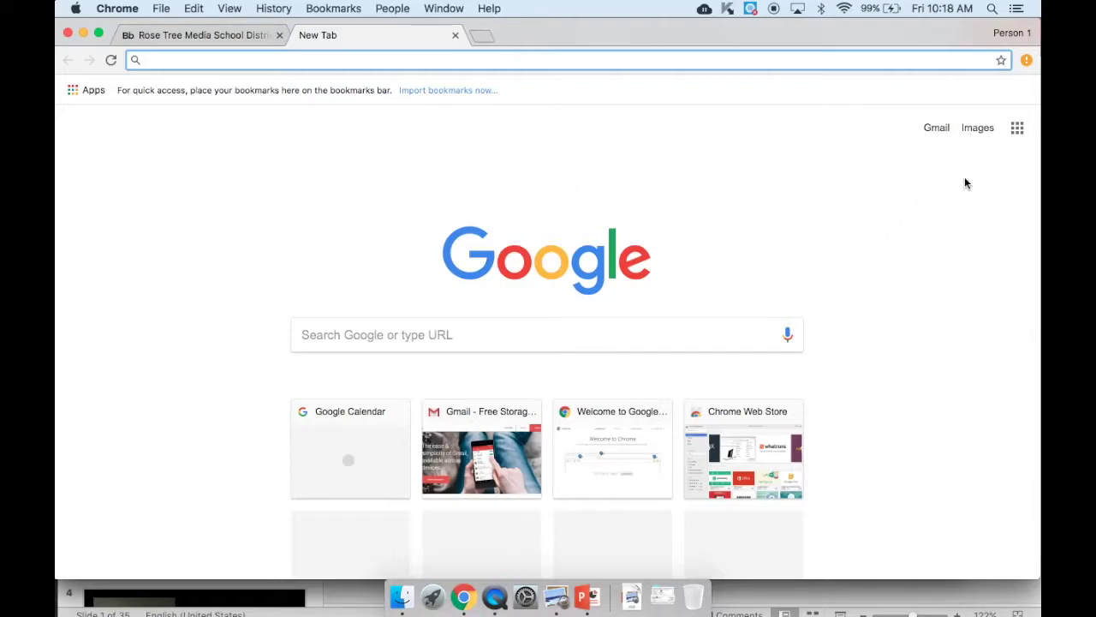
{"action": "left_click", "coordinate": [1019, 133]}
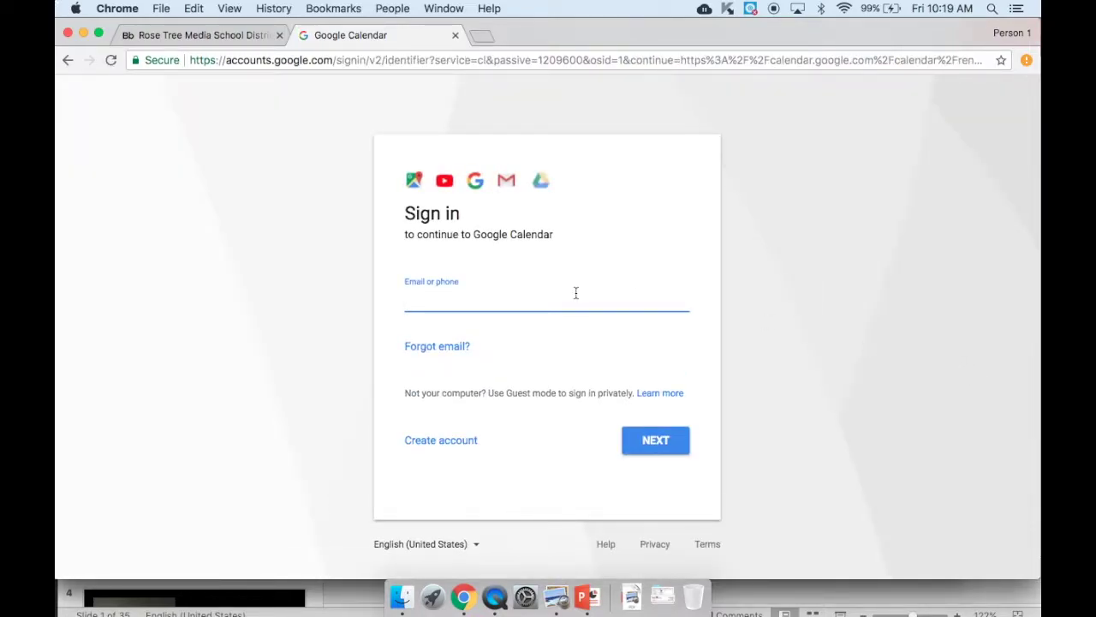
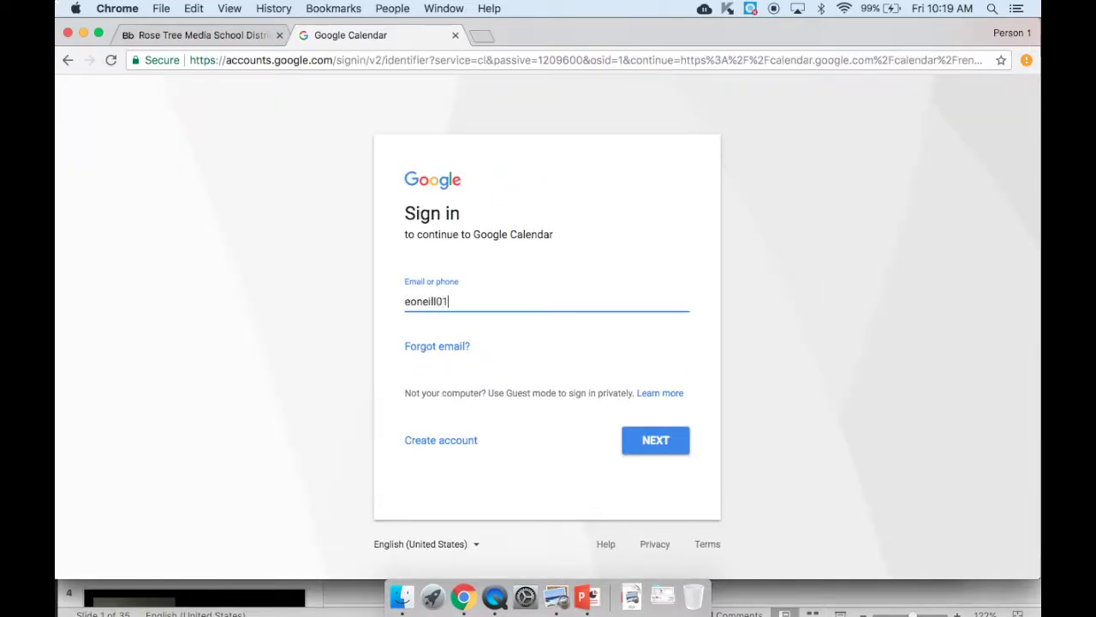
{"action": "left_click", "coordinate": [665, 439]}
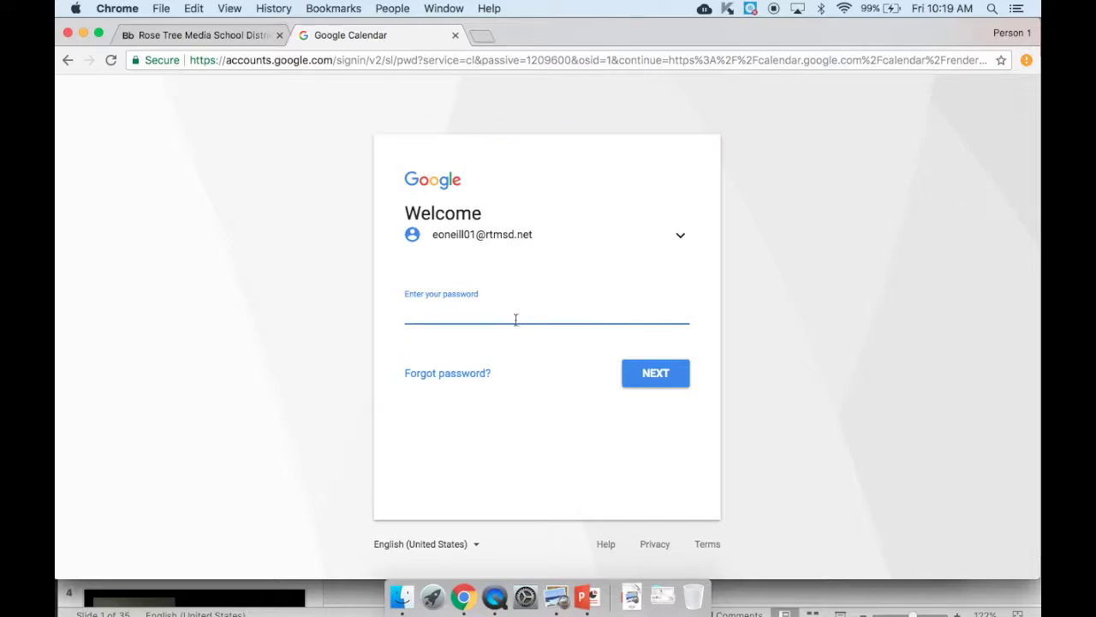
{"action": "type", "text": "•"}
{"action": "left_click", "coordinate": [657, 374]}
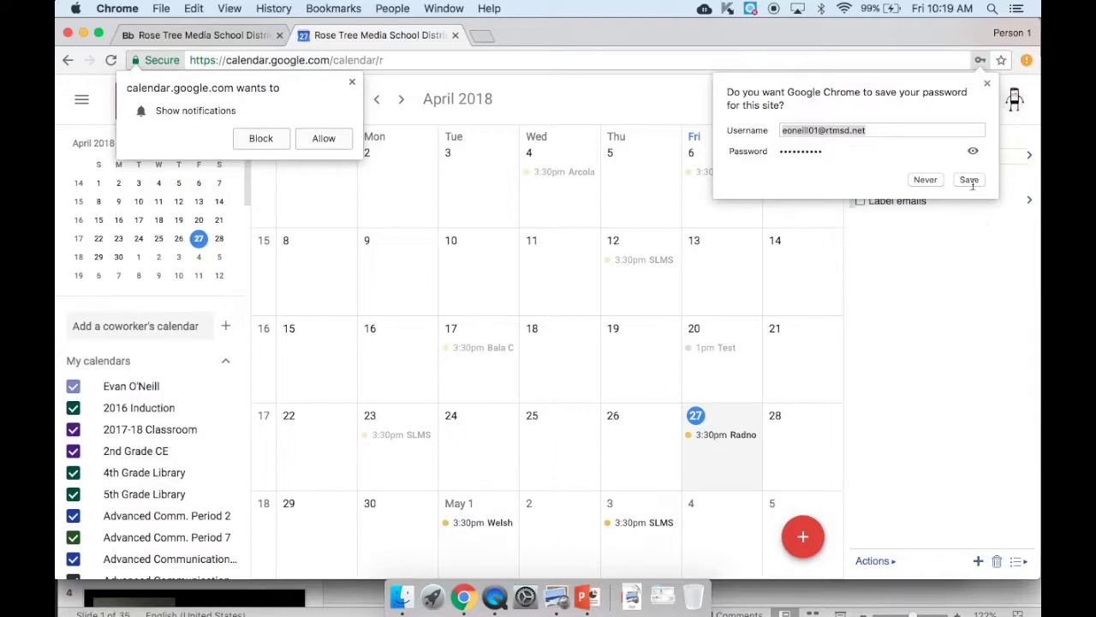
{"action": "left_click", "coordinate": [925, 181]}
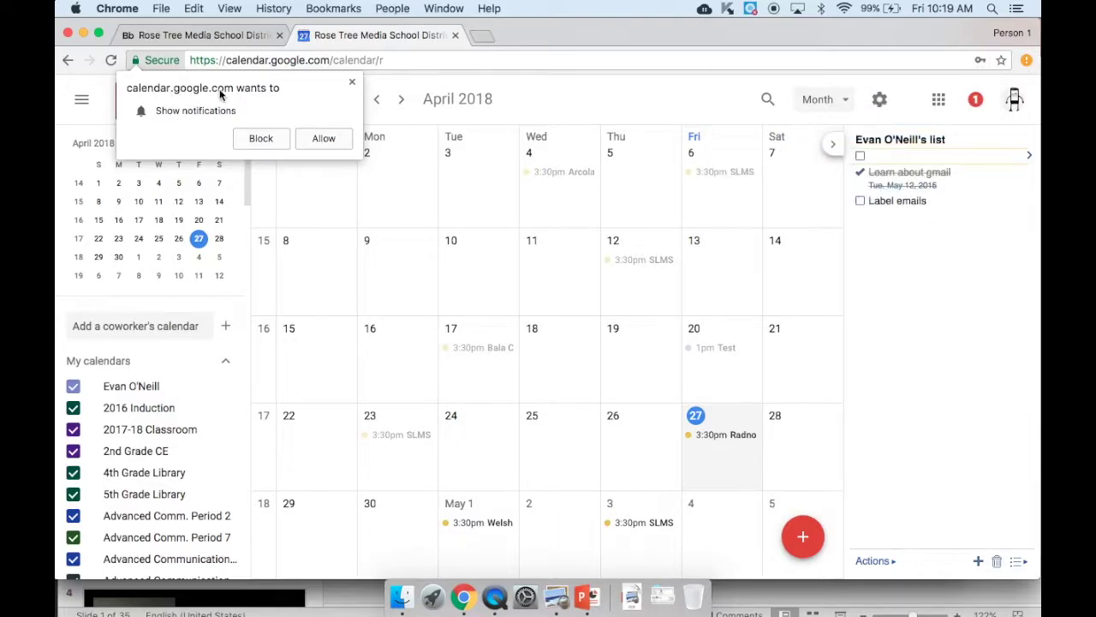
- Allow Google Calendar to show browser notifications
{"action": "left_click", "coordinate": [324, 140]}
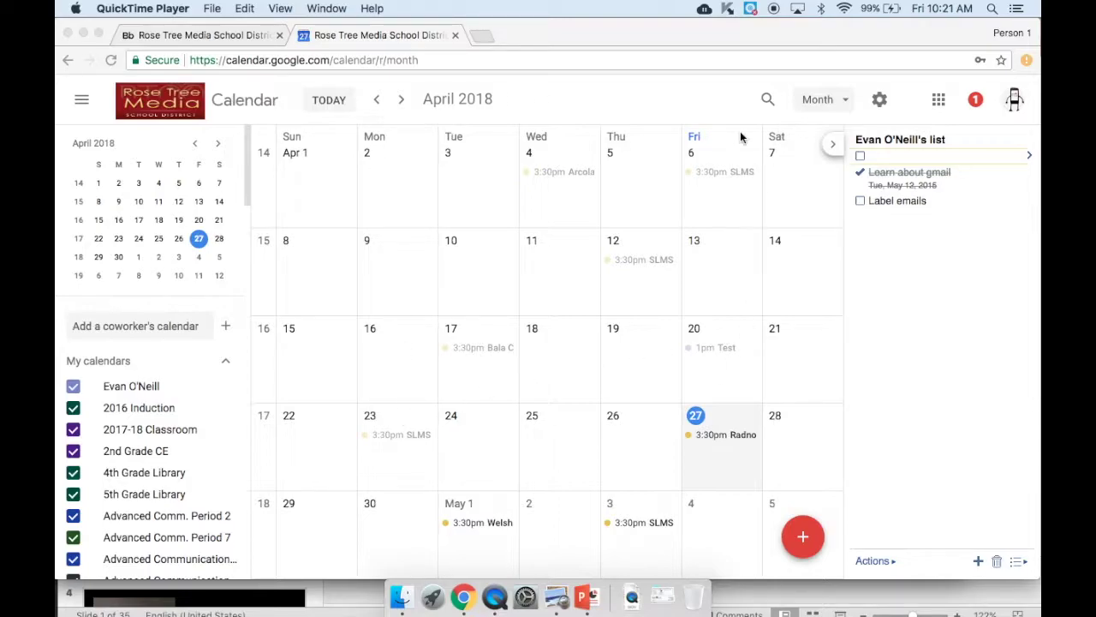
{"action": "left_click", "coordinate": [827, 102]}
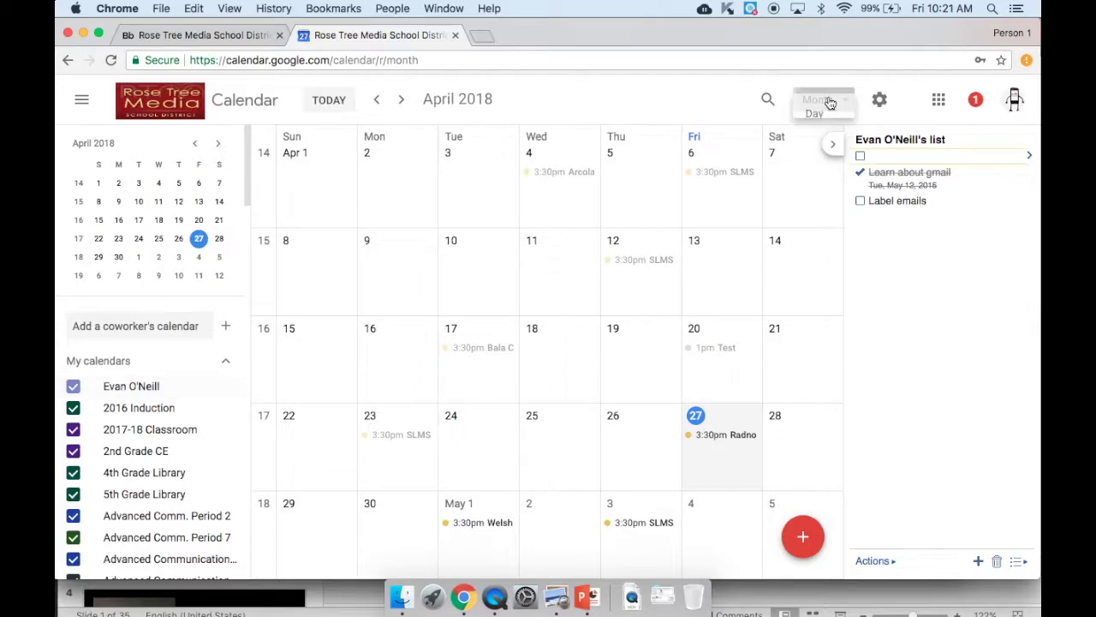
{"action": "left_click", "coordinate": [843, 142]}
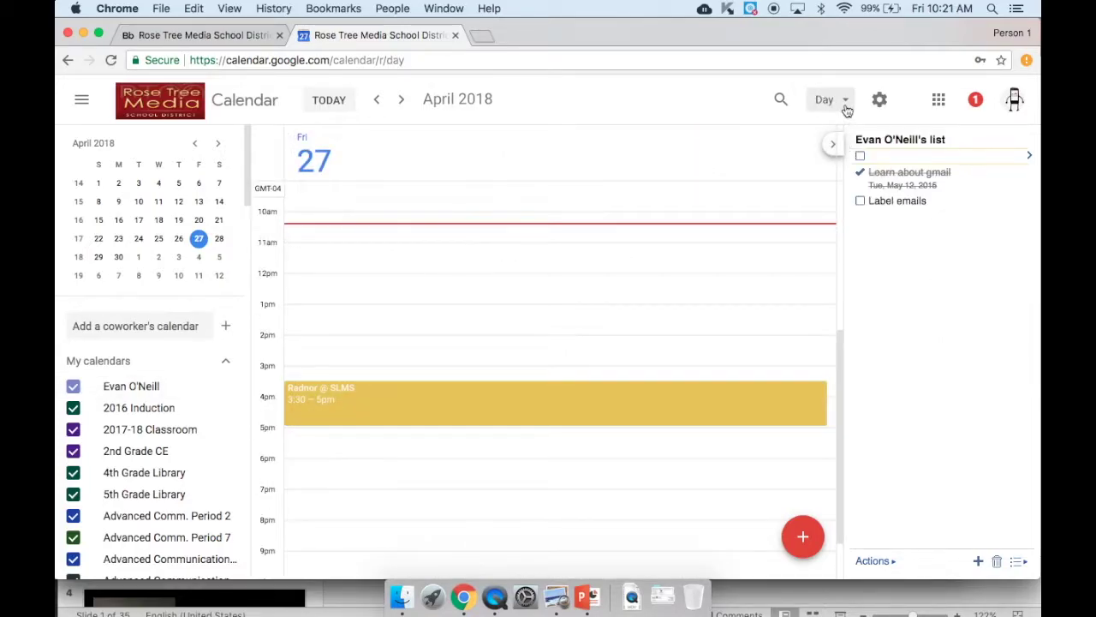
{"action": "left_click", "coordinate": [847, 107]}
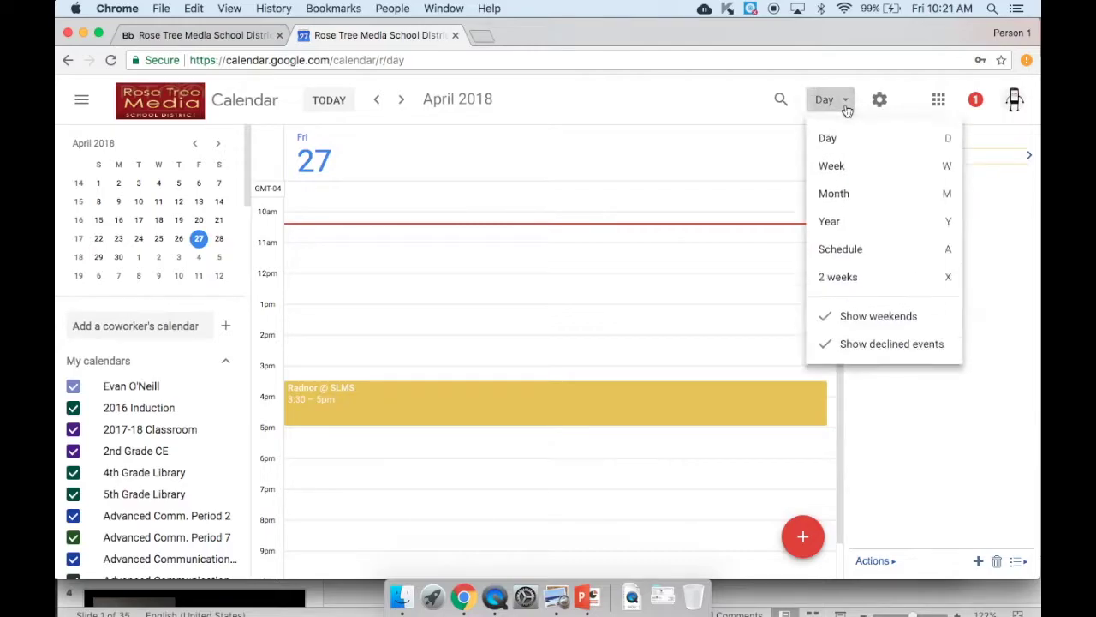
{"action": "left_click", "coordinate": [849, 169]}
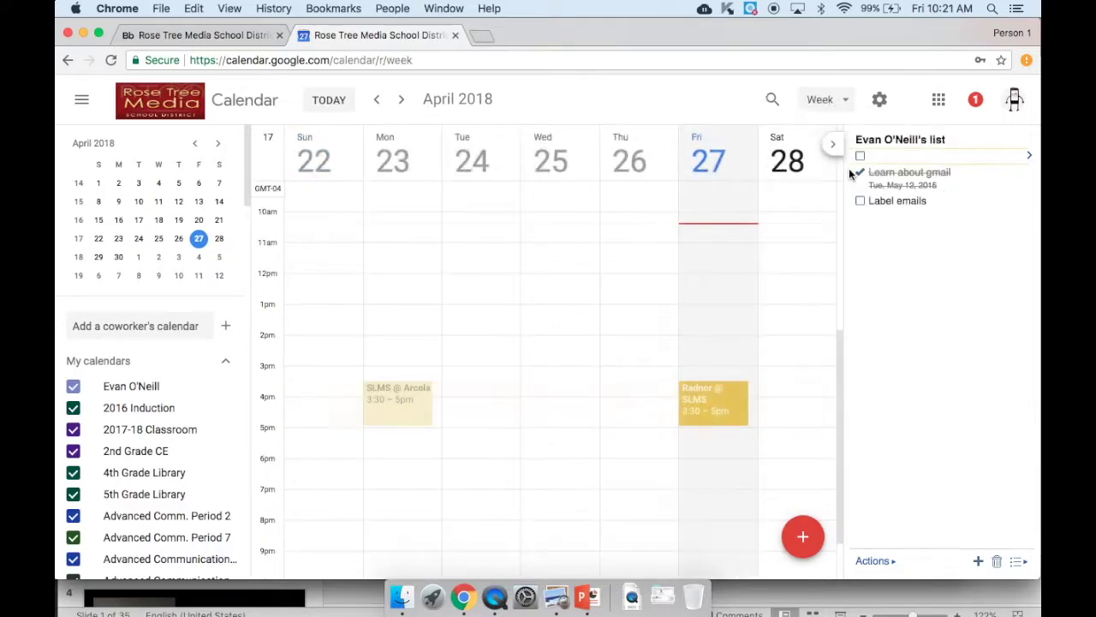
{"action": "left_click", "coordinate": [841, 103]}
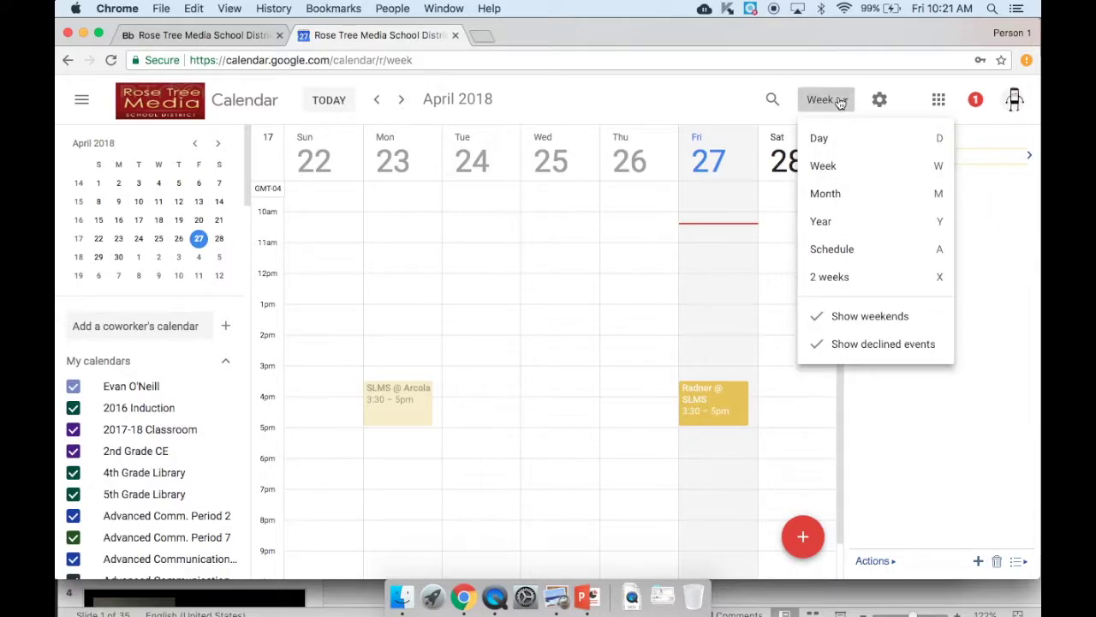
{"action": "left_click", "coordinate": [859, 196]}
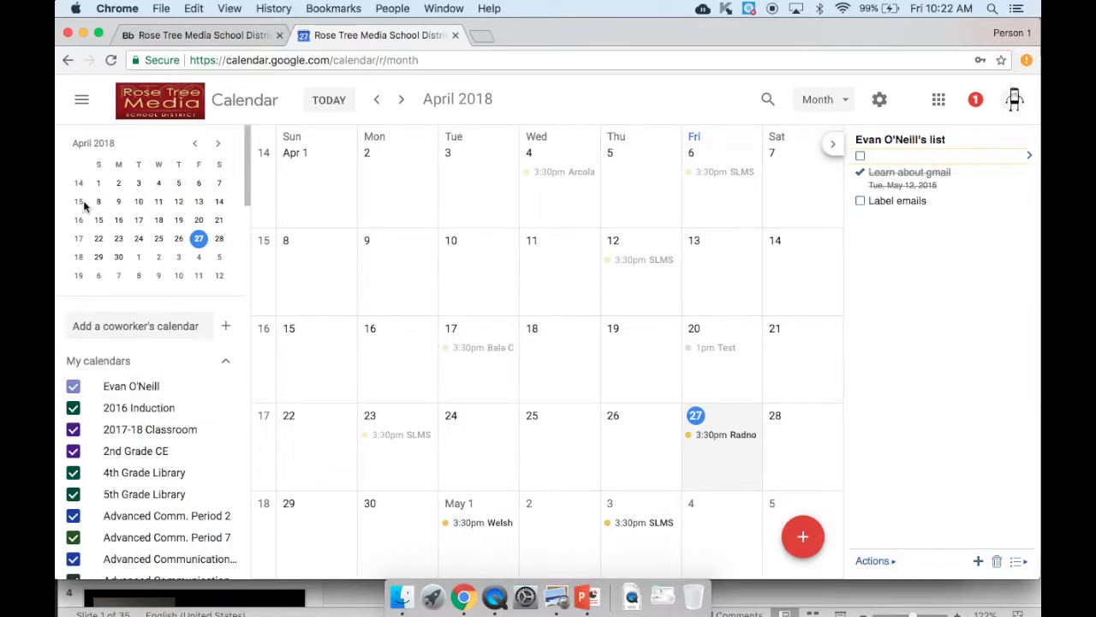
{"action": "left_click", "coordinate": [180, 202]}
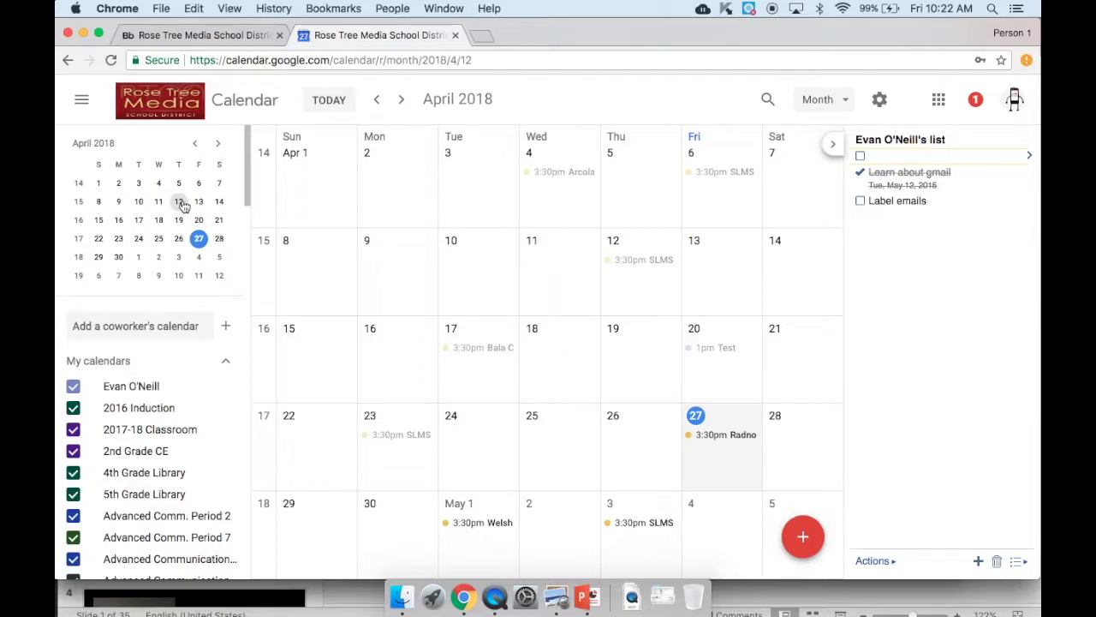
{"action": "left_click", "coordinate": [177, 204]}
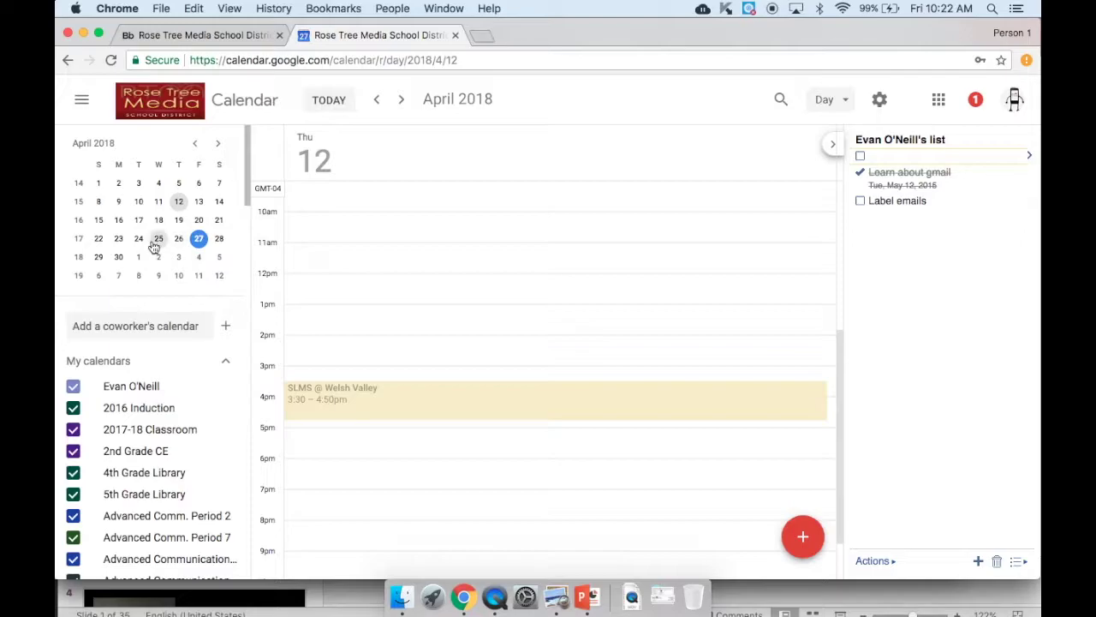
{"action": "left_click", "coordinate": [157, 241]}
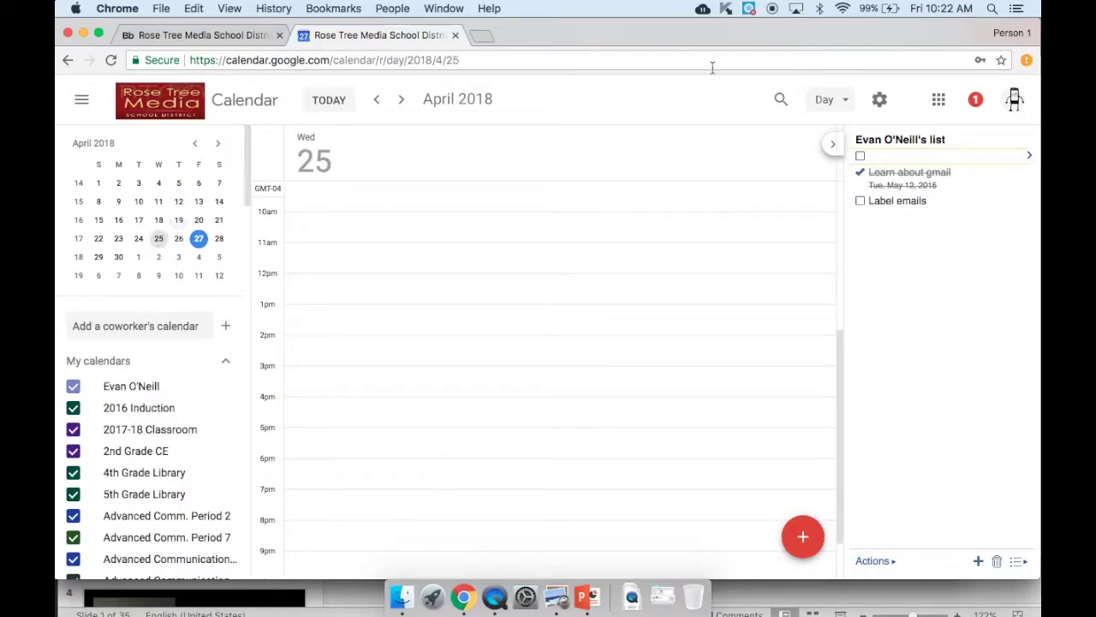
{"action": "left_click", "coordinate": [835, 102]}
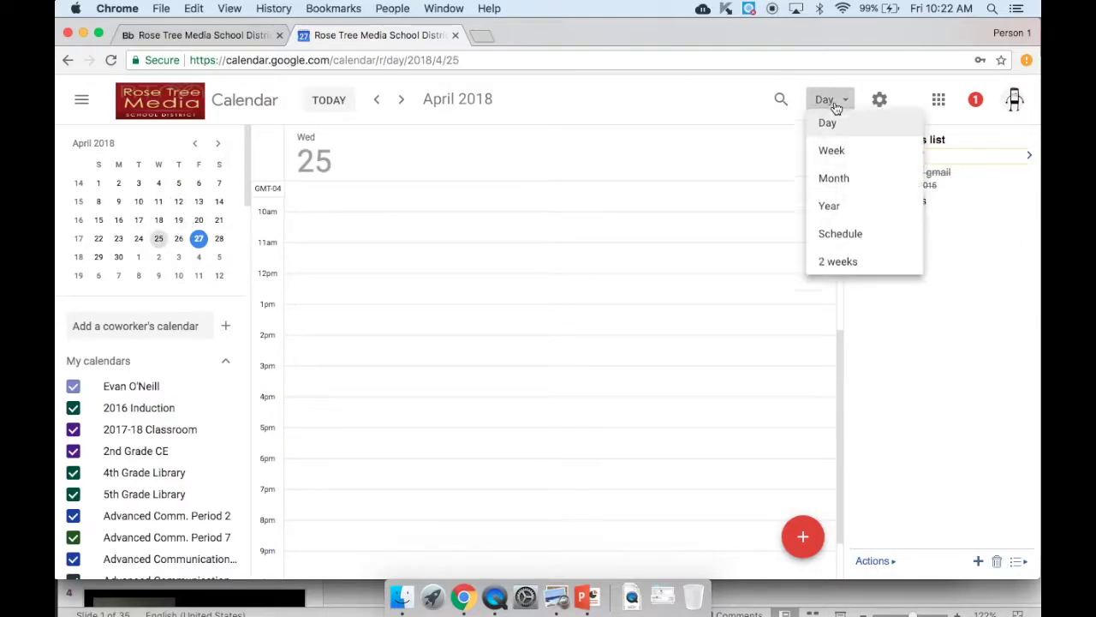
{"action": "left_click", "coordinate": [853, 190]}
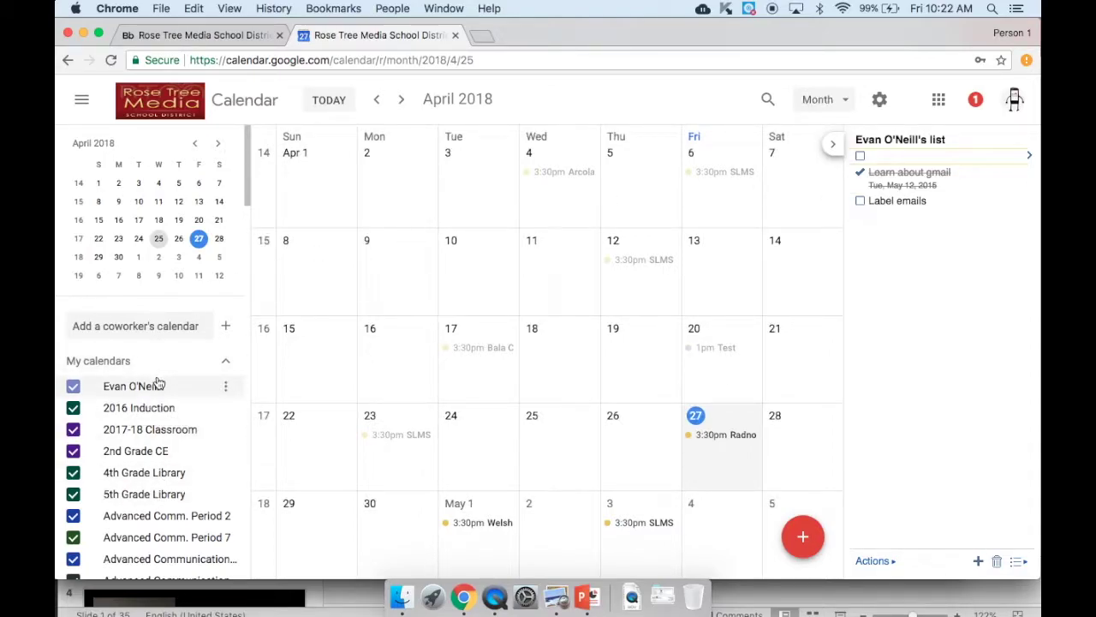
{"action": "scroll", "coordinate": [164, 430], "scroll_direction": "down", "scroll_amount": 1}
{"action": "scroll", "coordinate": [165, 430], "scroll_direction": "down", "scroll_amount": 3}
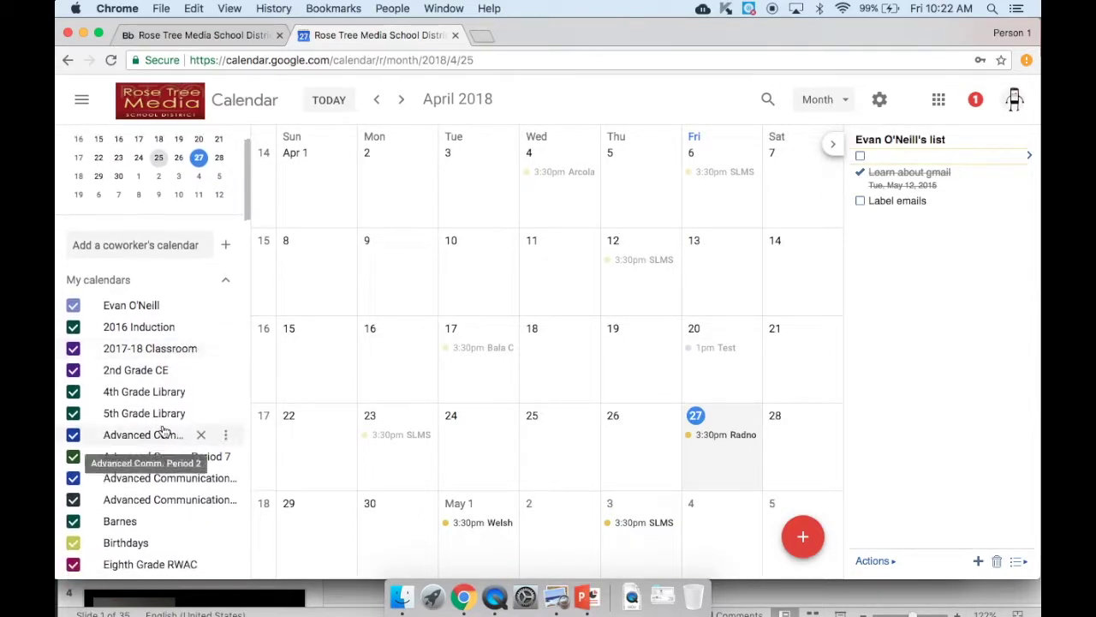
{"action": "scroll", "coordinate": [166, 432], "scroll_direction": "up", "scroll_amount": 3}
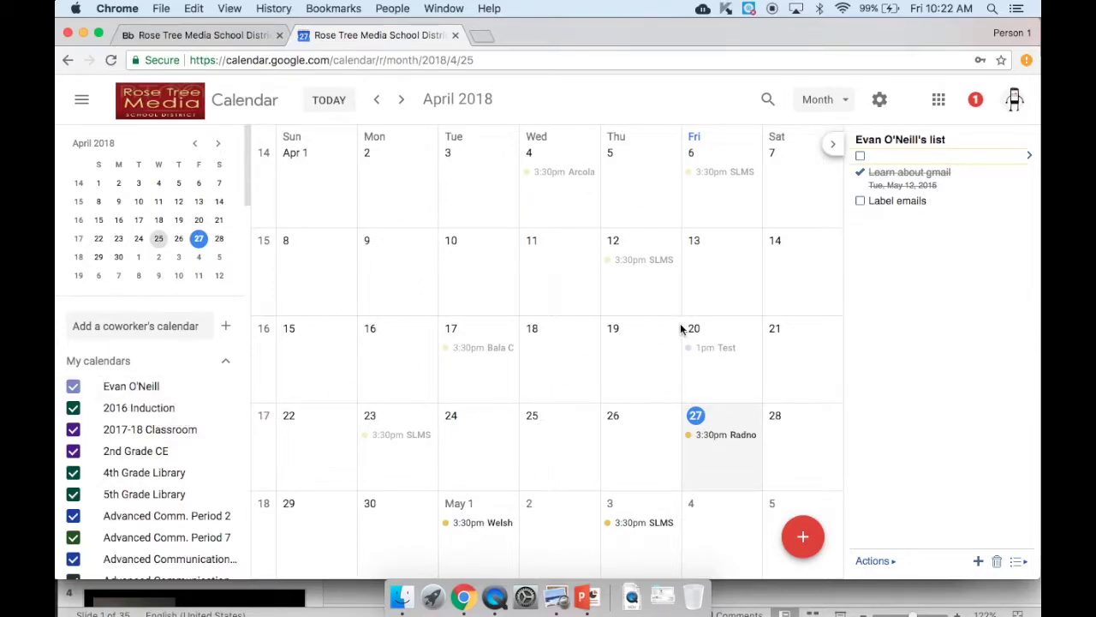
- Create an event titled 'Test Event' on April 30, 2018 starting at 11:00am
{"action": "left_click", "coordinate": [804, 538]}
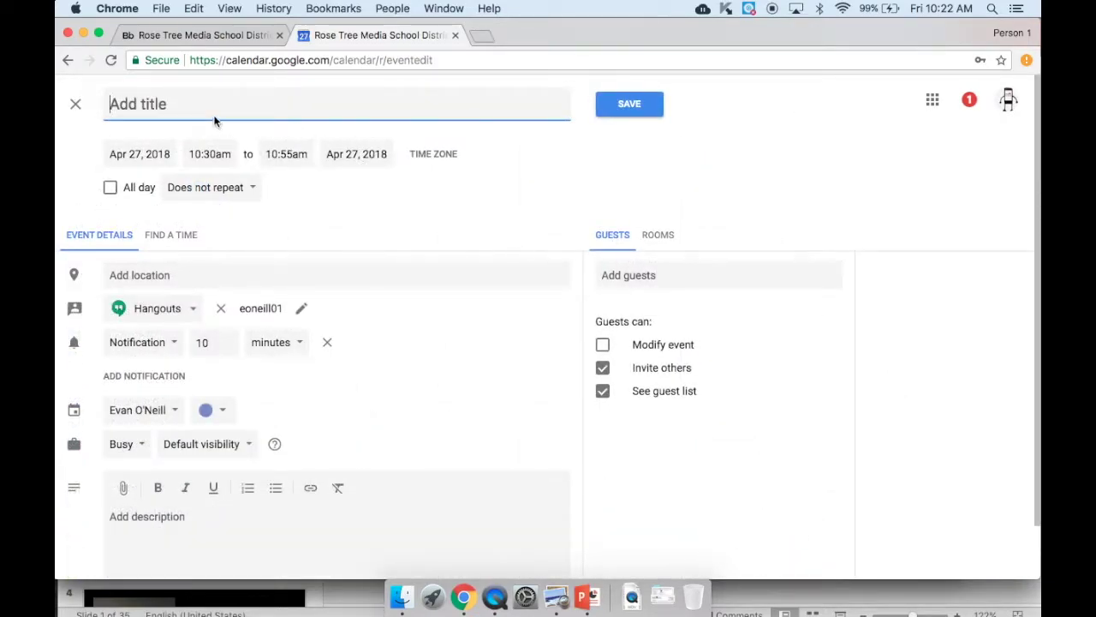
{"action": "type", "text": "Te"}
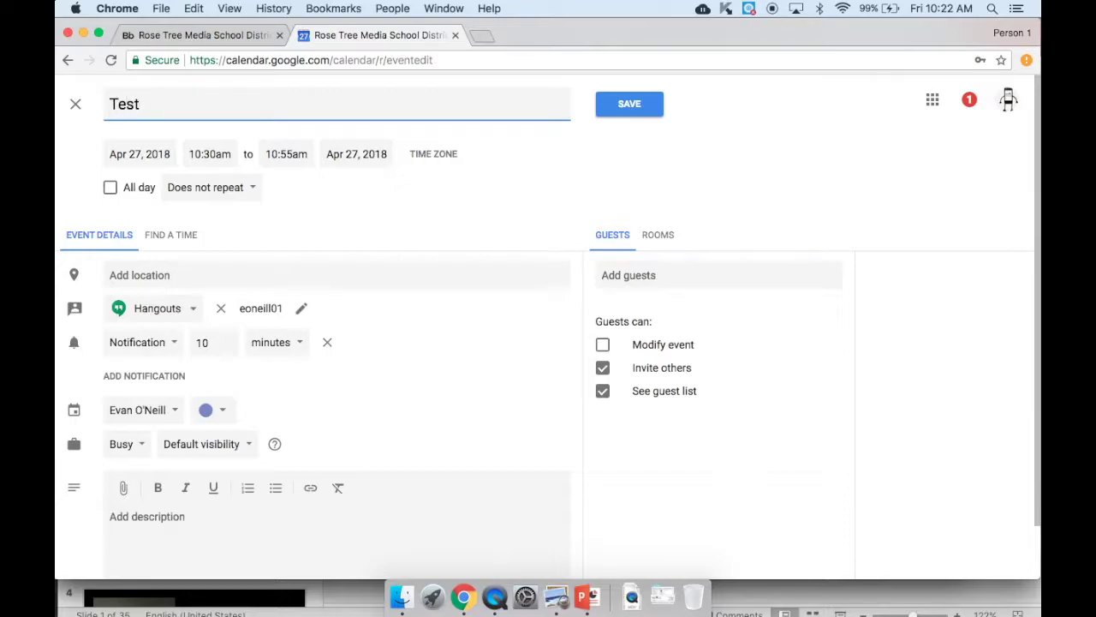
{"action": "type", "text": "st Event"}
{"action": "left_click", "coordinate": [140, 156]}
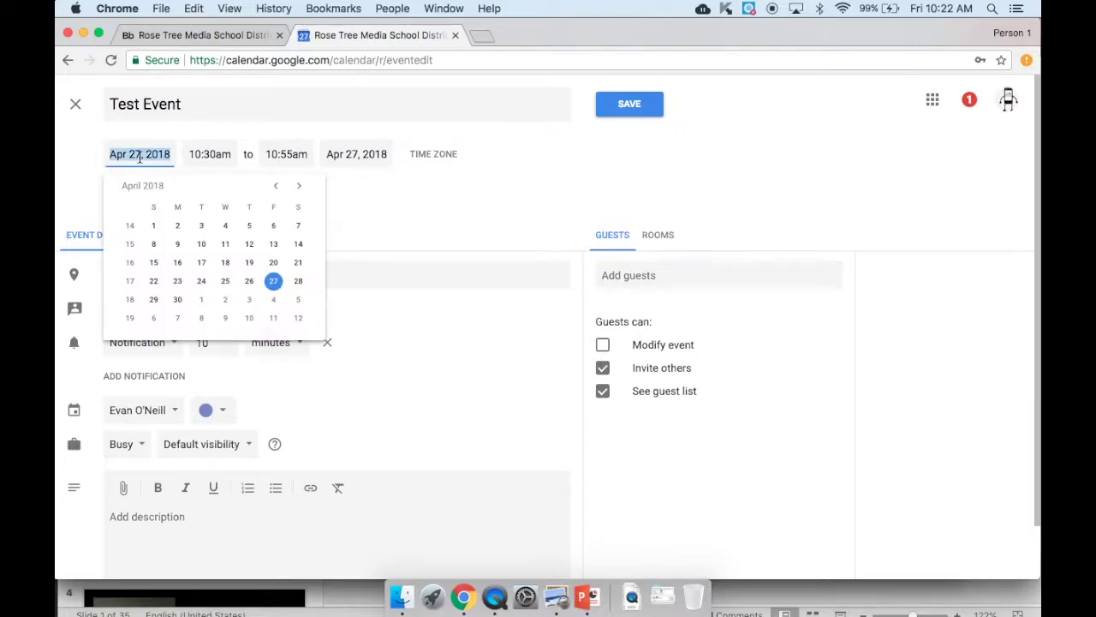
{"action": "left_click", "coordinate": [178, 301]}
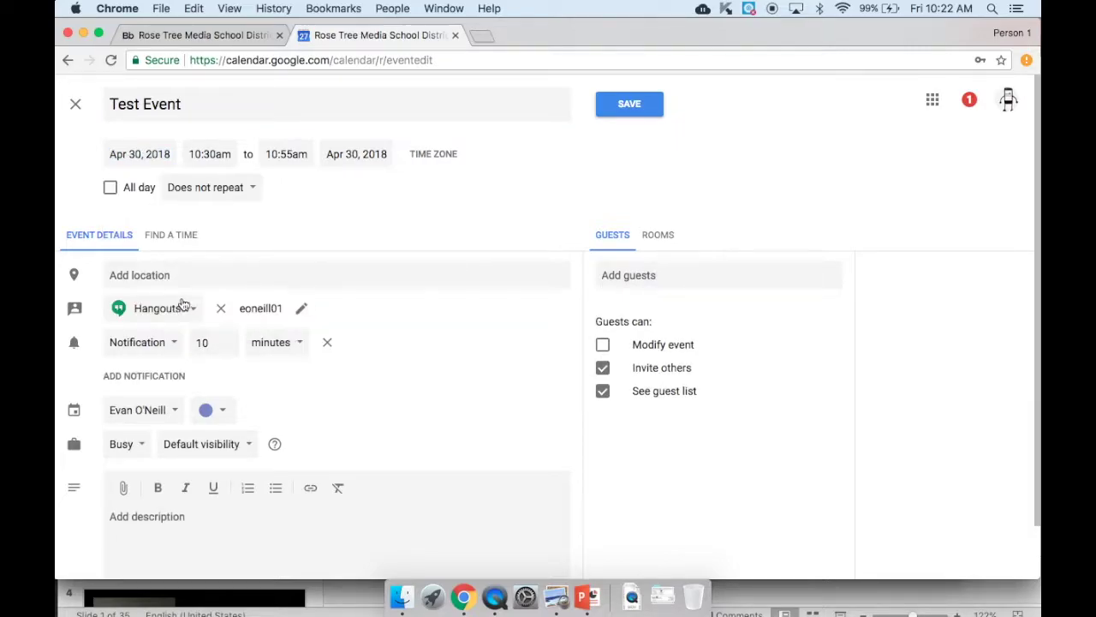
{"action": "left_click", "coordinate": [213, 152]}
{"action": "left_click", "coordinate": [233, 281]}
- Keep the event's availability set to Busy and save it
{"action": "left_click", "coordinate": [142, 448]}
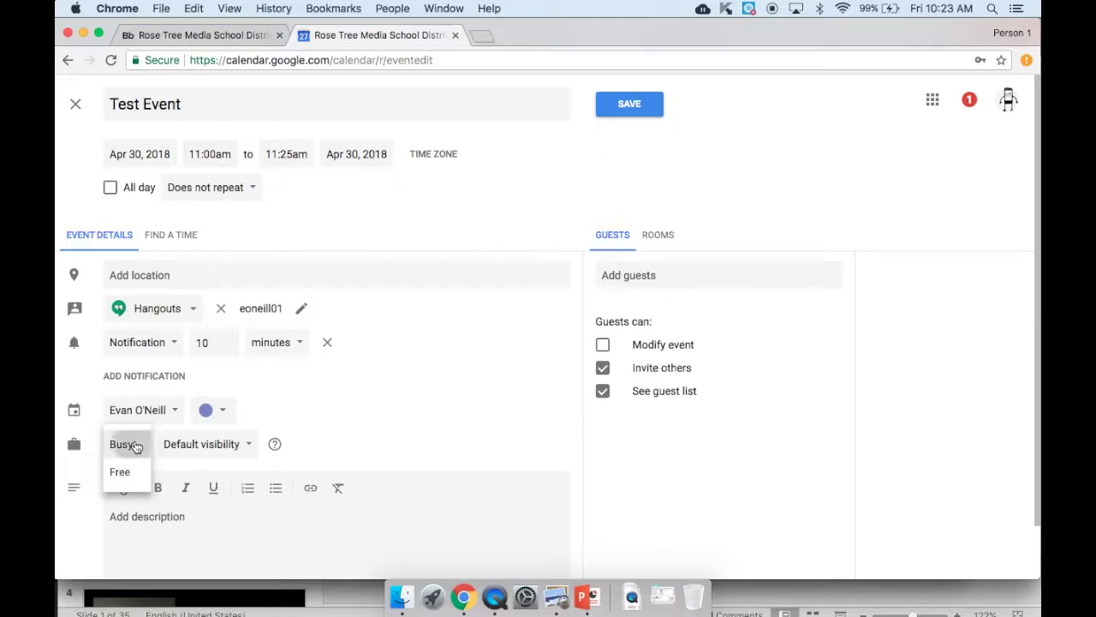
{"action": "left_click", "coordinate": [134, 446]}
{"action": "scroll", "coordinate": [385, 395], "scroll_direction": "down", "scroll_amount": 2}
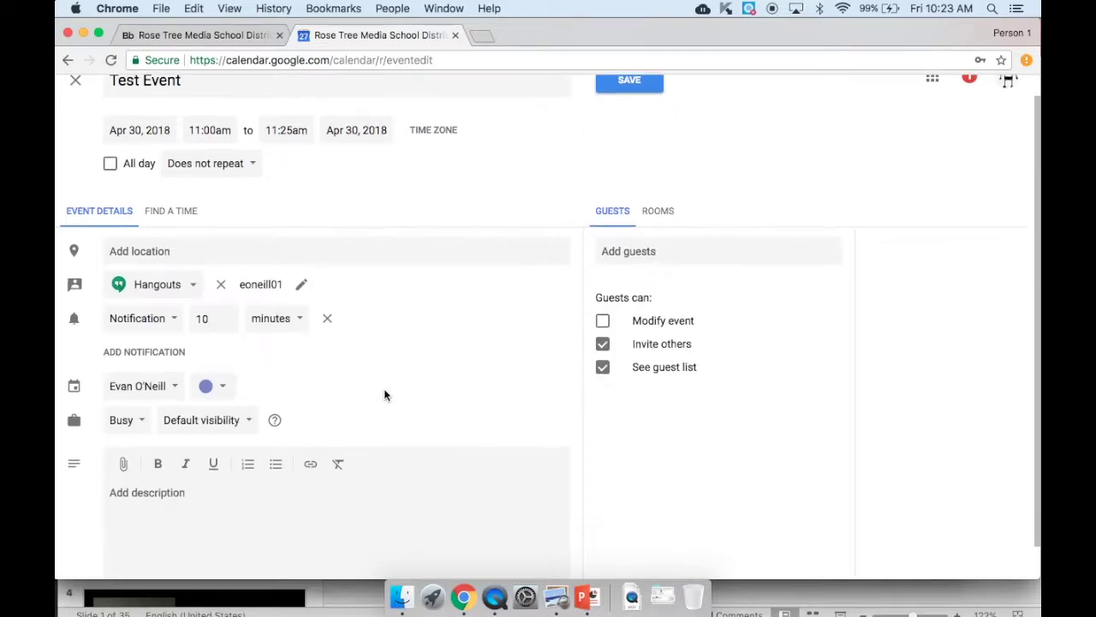
{"action": "scroll", "coordinate": [385, 395], "scroll_direction": "up", "scroll_amount": 2}
{"action": "scroll", "coordinate": [385, 395], "scroll_direction": "down", "scroll_amount": 1}
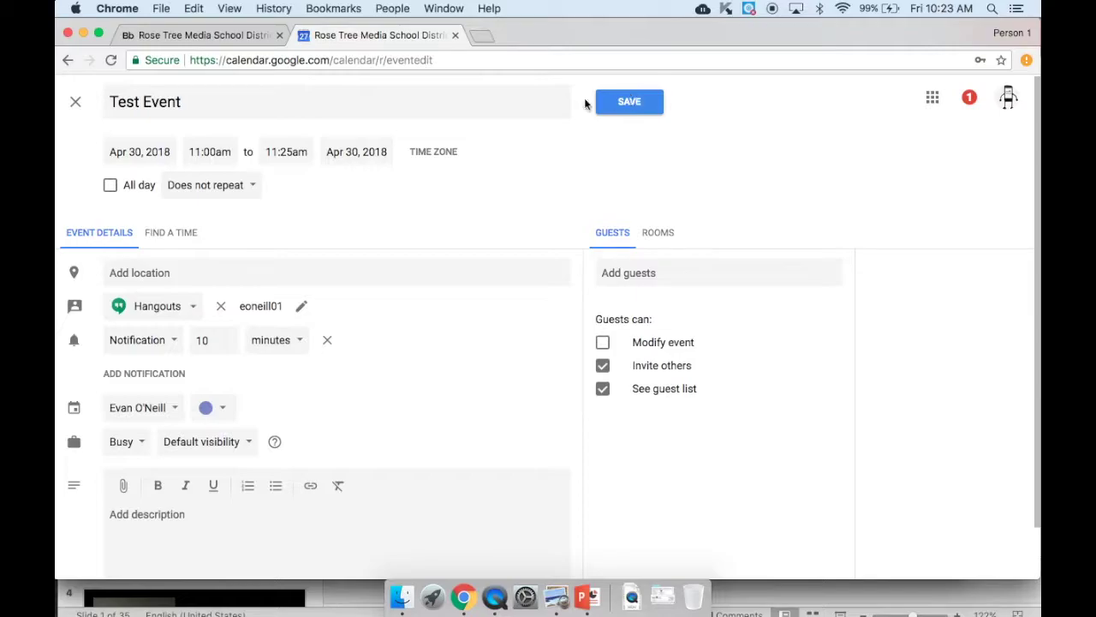
{"action": "left_click", "coordinate": [621, 103]}
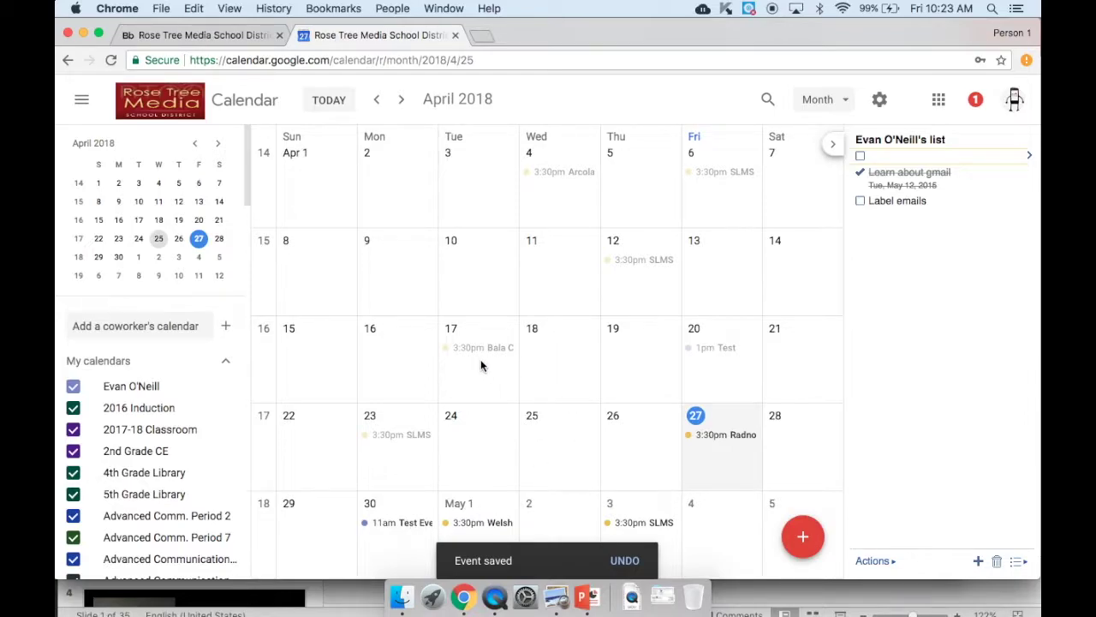
- Open the April 30 Test Event to check its time, Hangouts link and reminder
{"action": "scroll", "coordinate": [481, 362], "scroll_direction": "down", "scroll_amount": 2}
{"action": "scroll", "coordinate": [481, 362], "scroll_direction": "up", "scroll_amount": 2}
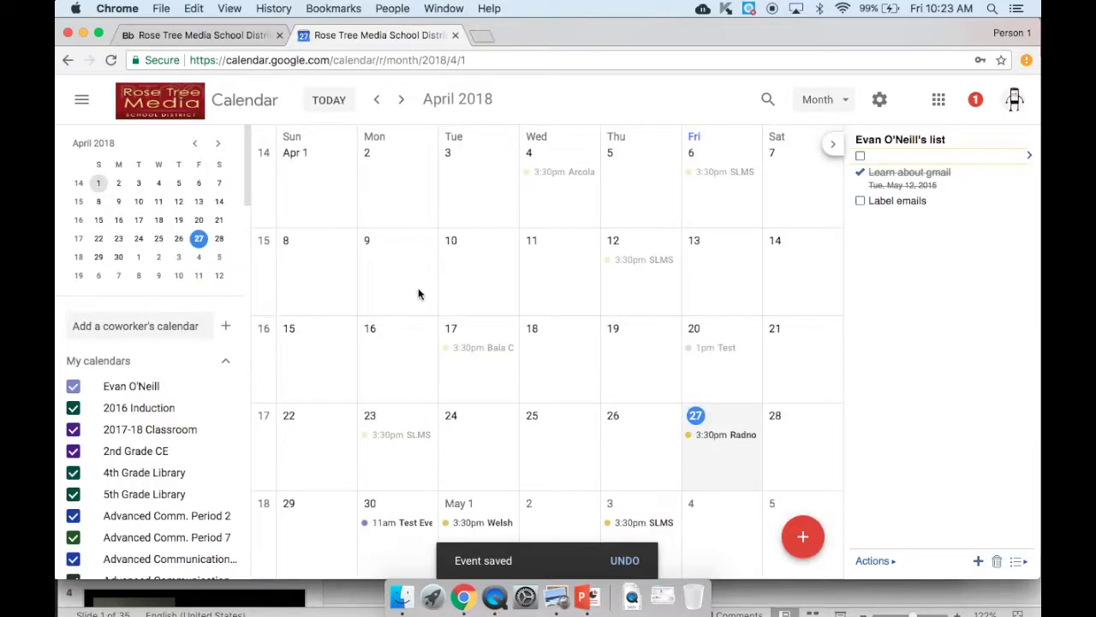
{"action": "left_click", "coordinate": [397, 524]}
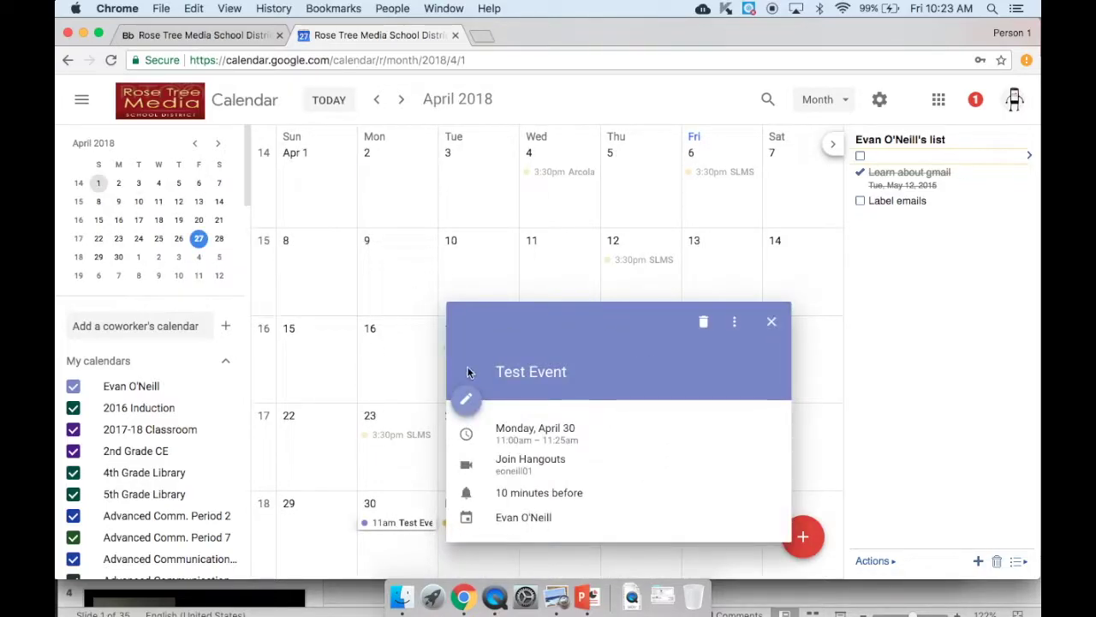
- Add the coworker as a Test Event guest with permission to modify the event, and save
{"action": "left_click", "coordinate": [467, 405]}
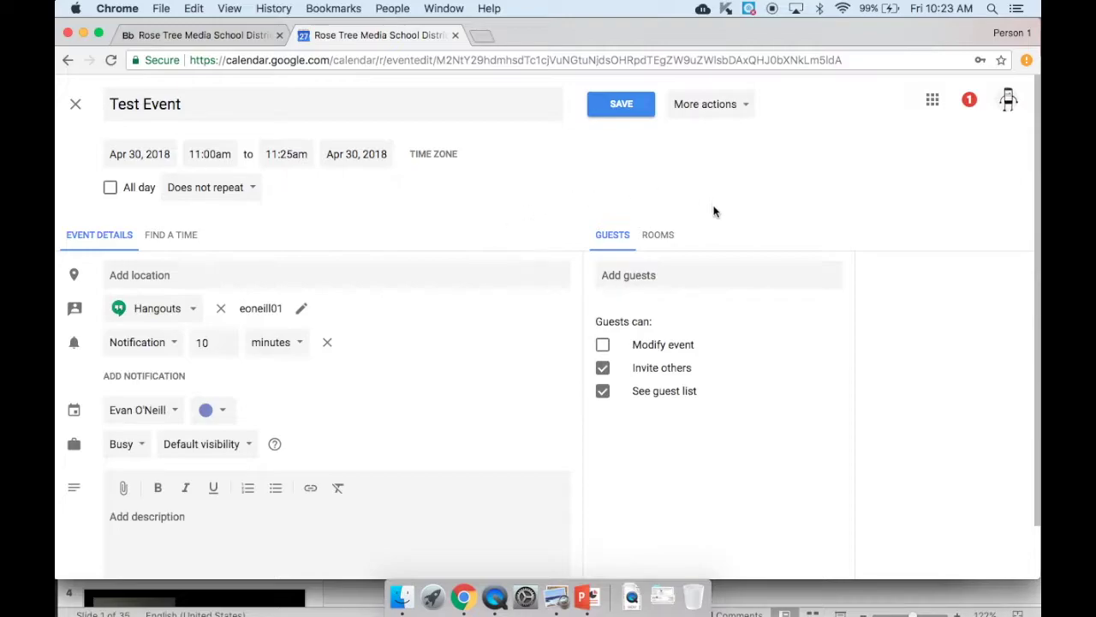
{"action": "left_click", "coordinate": [646, 275]}
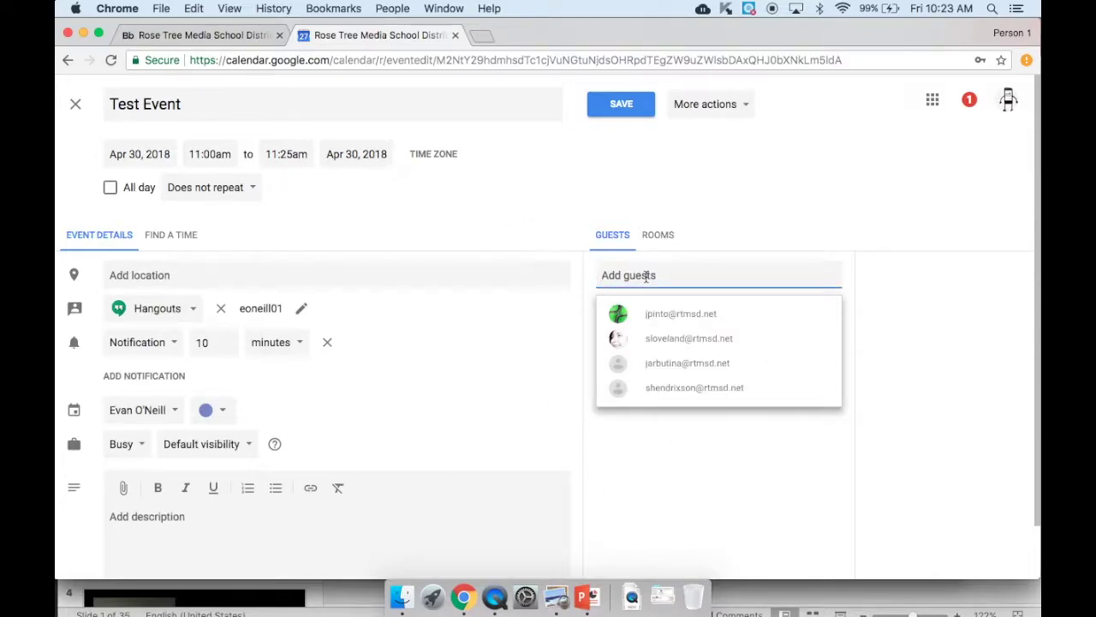
{"action": "type", "text": "co"}
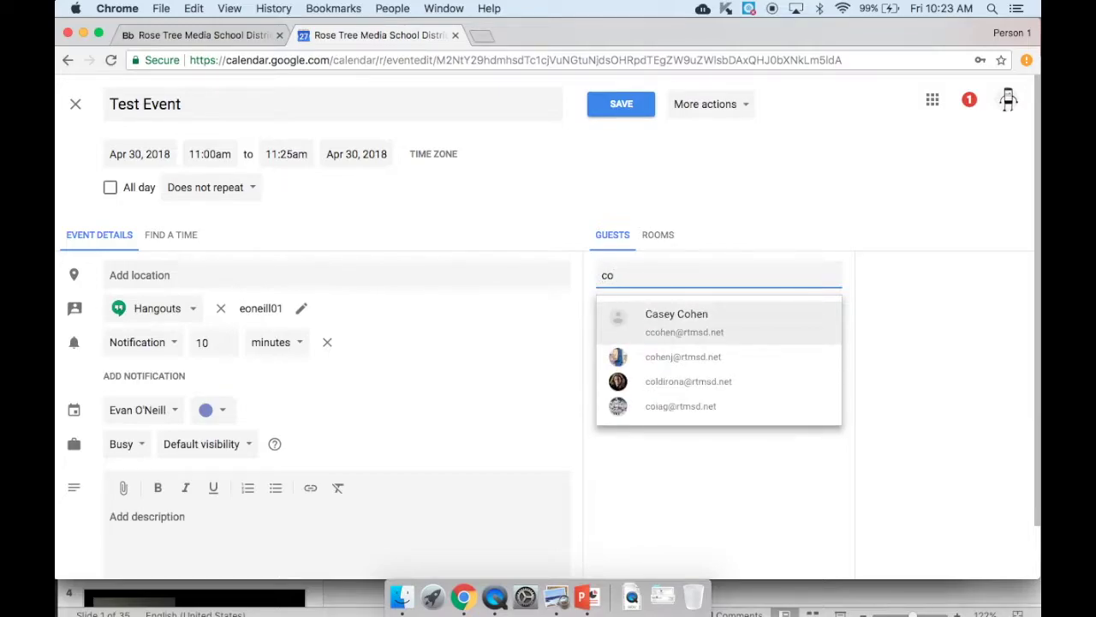
{"action": "type", "text": "hen"}
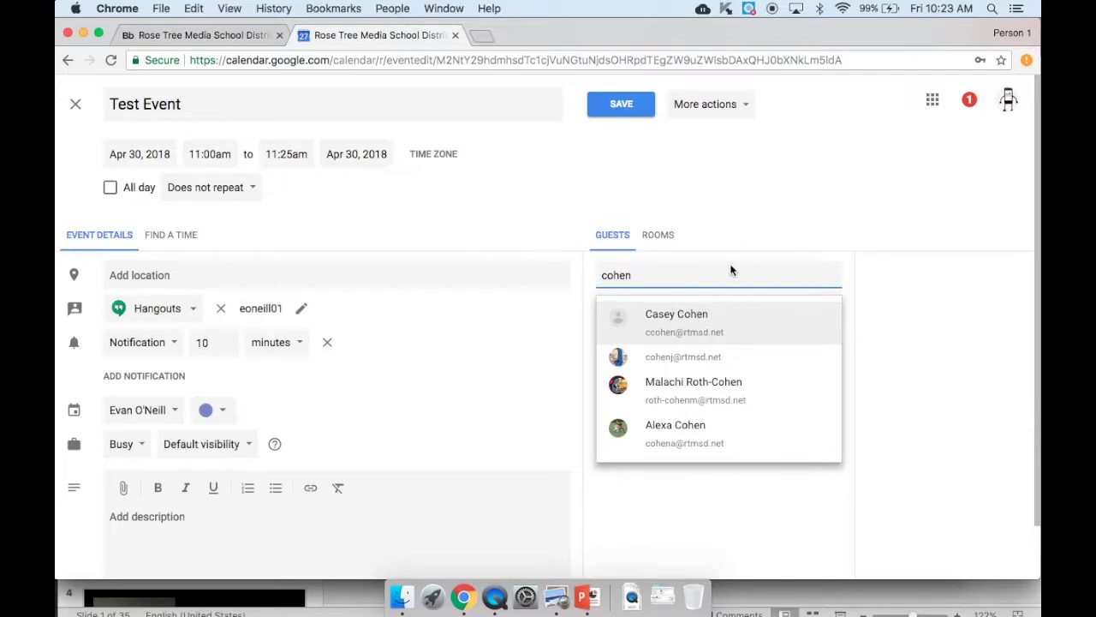
{"action": "left_click", "coordinate": [686, 332]}
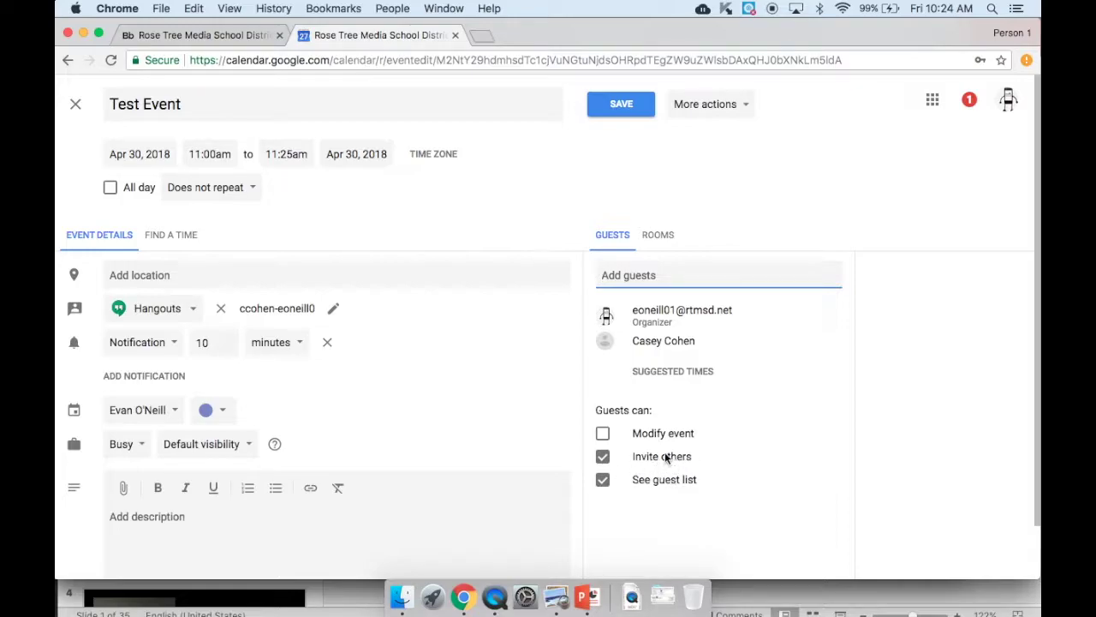
{"action": "left_click", "coordinate": [602, 435]}
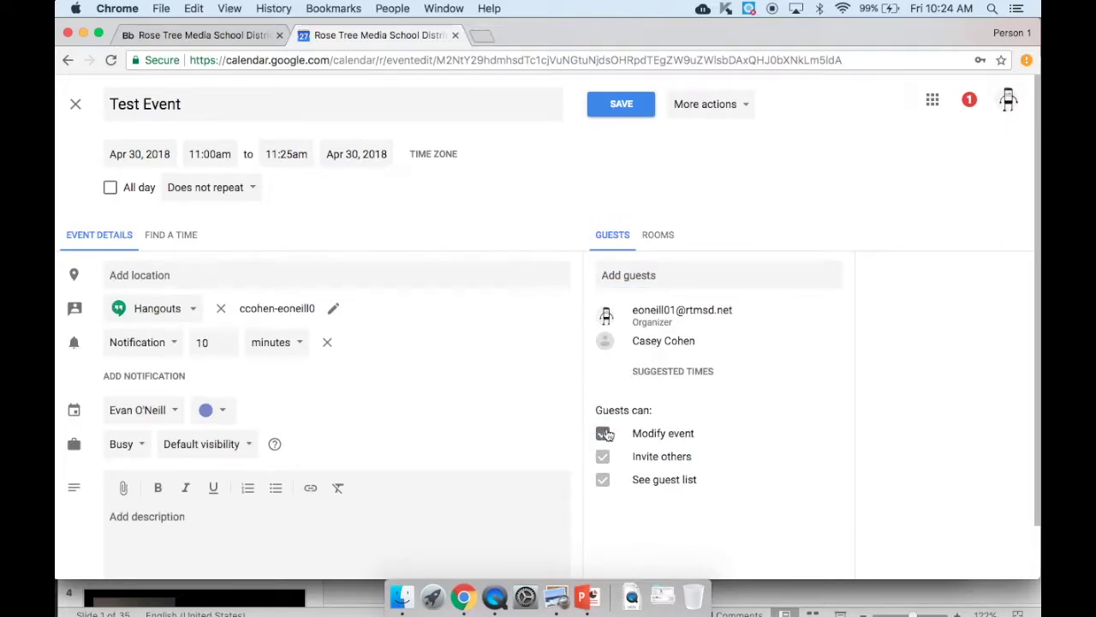
{"action": "left_click", "coordinate": [616, 110]}
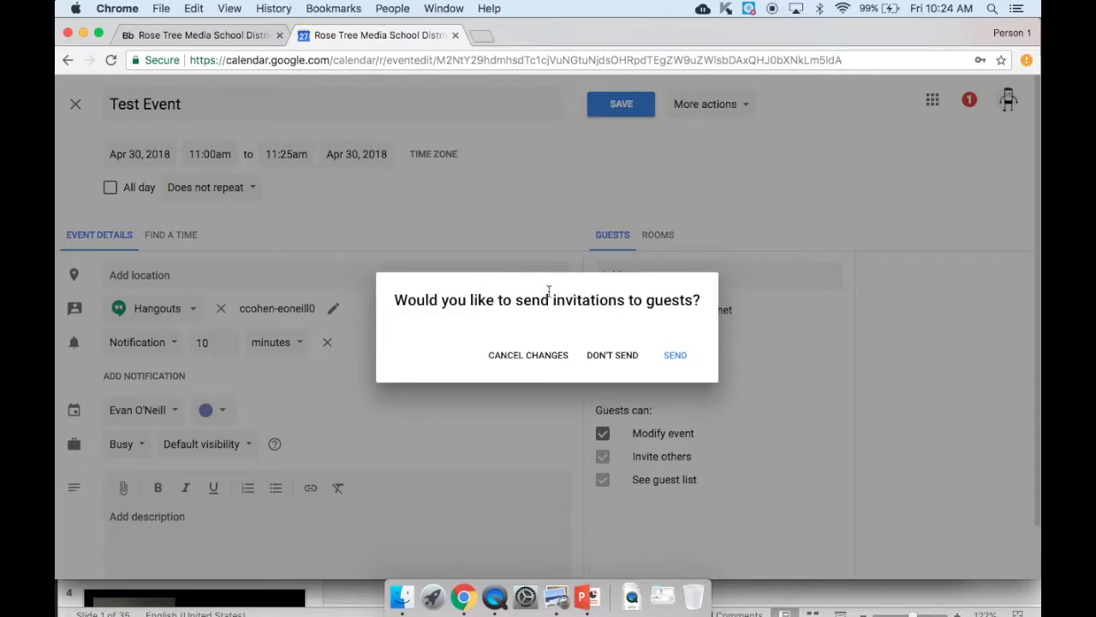
- Skip sending guest invitations and bring up your own calendar's options menu
{"action": "left_click", "coordinate": [627, 355]}
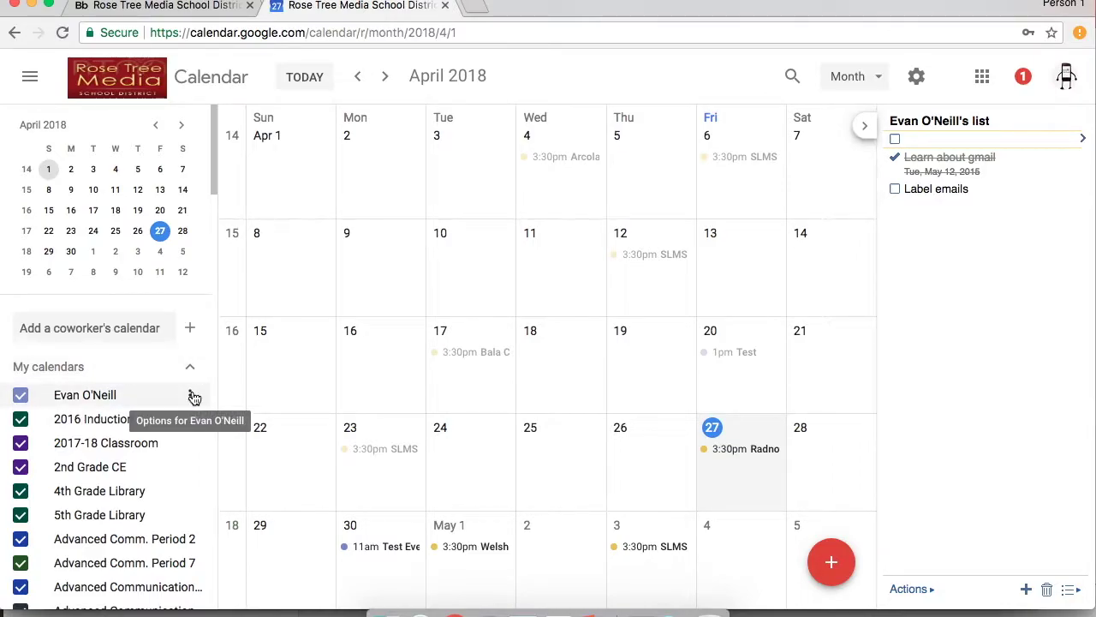
{"action": "left_click", "coordinate": [193, 397]}
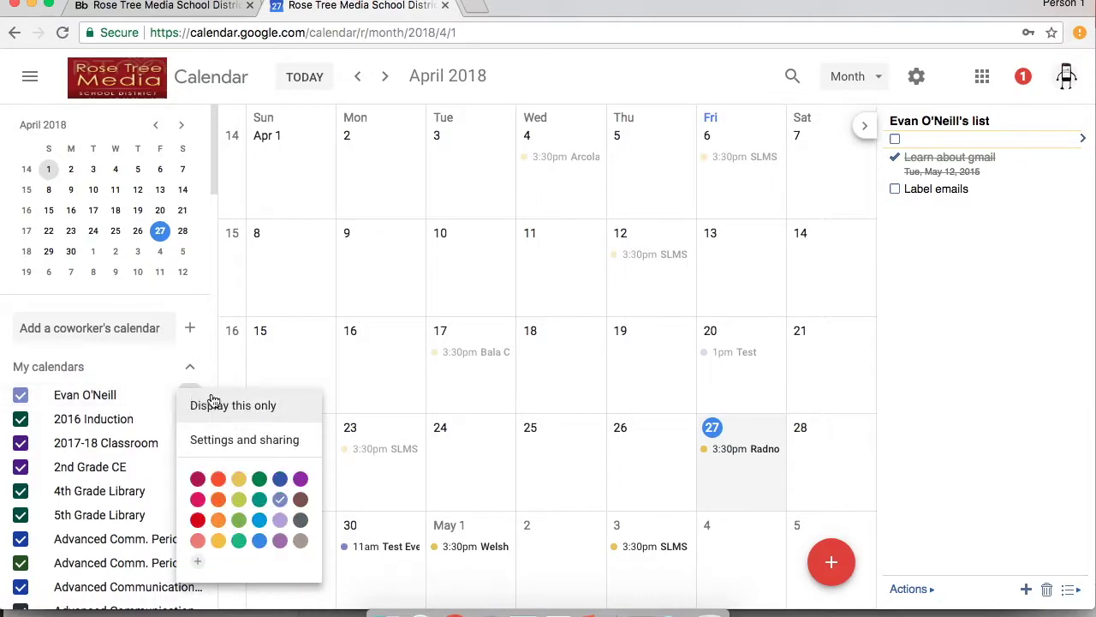
- Untick public availability and limit district sharing to free/busy only, then re-tick public
{"action": "left_click", "coordinate": [243, 440]}
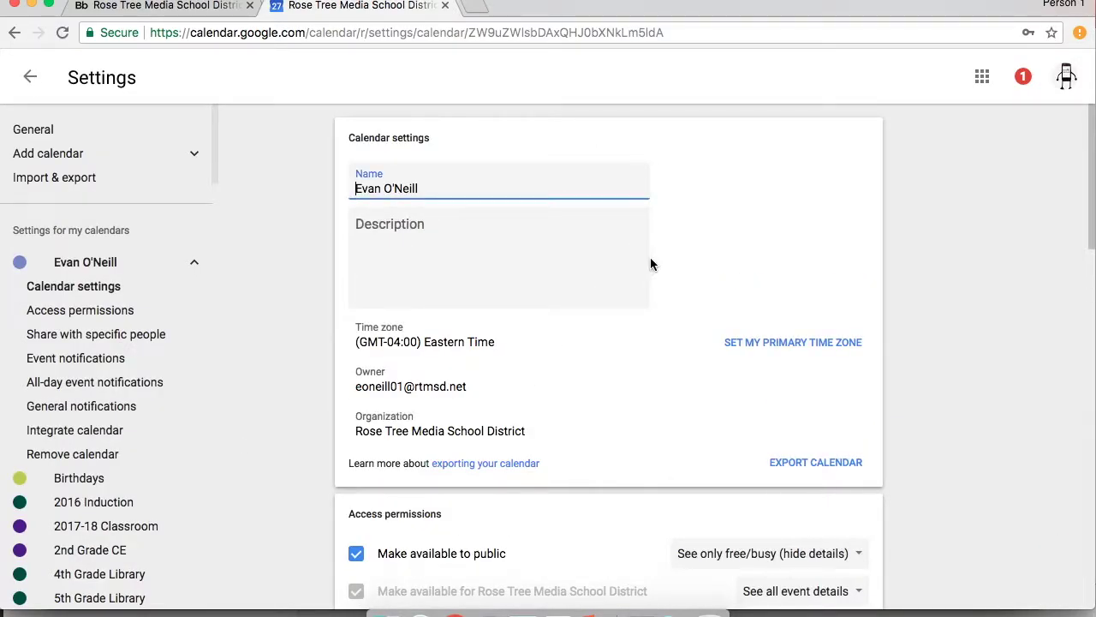
{"action": "scroll", "coordinate": [705, 215], "scroll_direction": "down", "scroll_amount": 3}
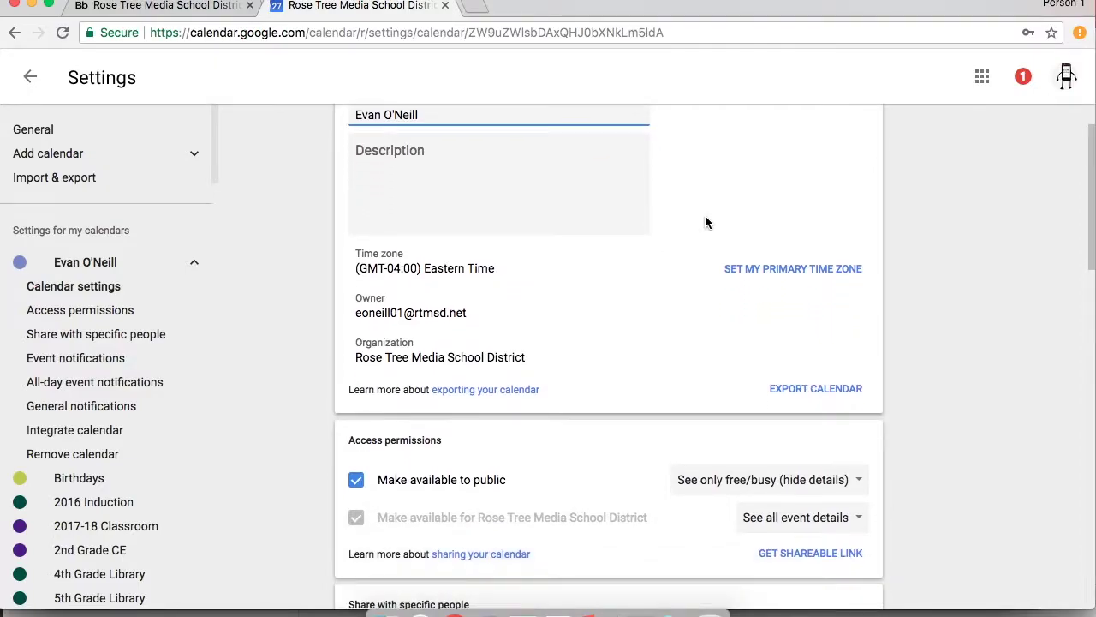
{"action": "scroll", "coordinate": [705, 215], "scroll_direction": "up", "scroll_amount": 2}
{"action": "scroll", "coordinate": [514, 224], "scroll_direction": "down", "scroll_amount": 5}
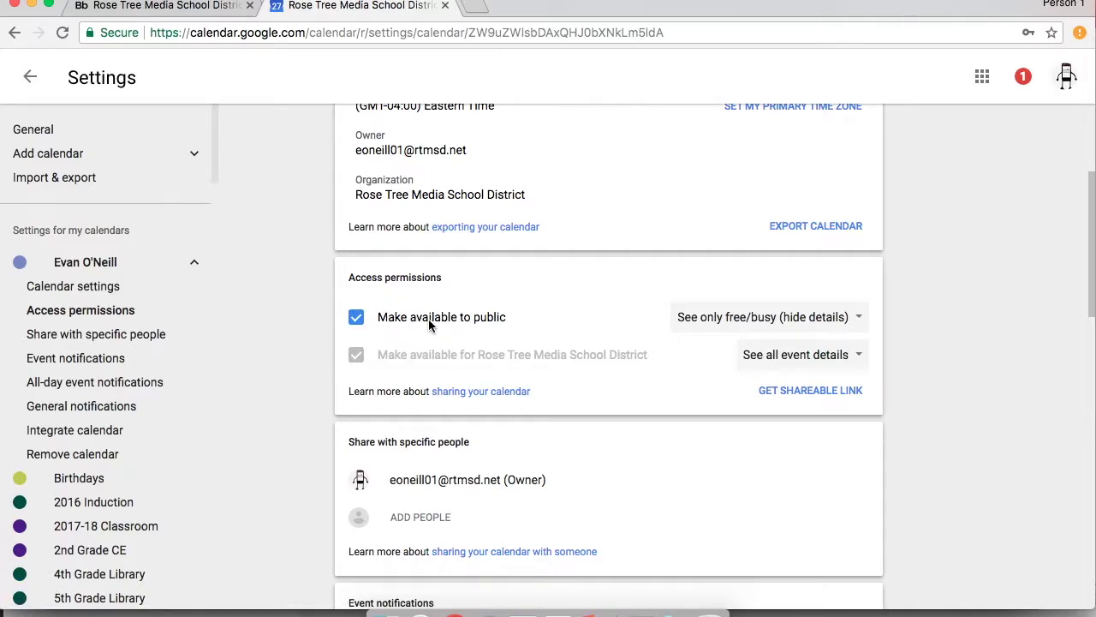
{"action": "left_click", "coordinate": [357, 318]}
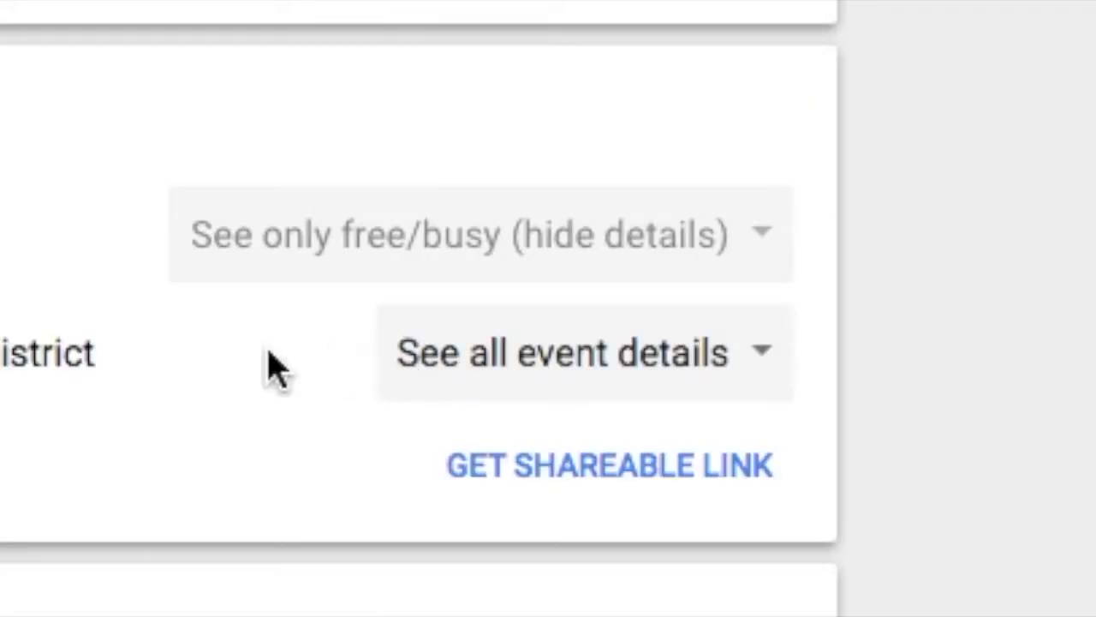
{"action": "left_click", "coordinate": [480, 359]}
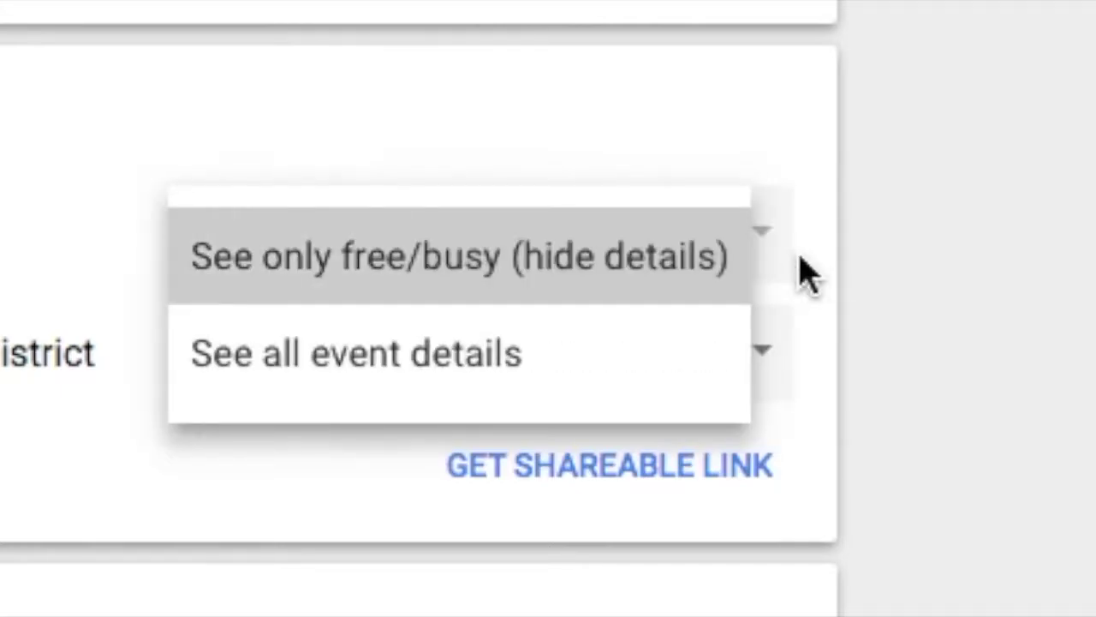
{"action": "left_click", "coordinate": [543, 252]}
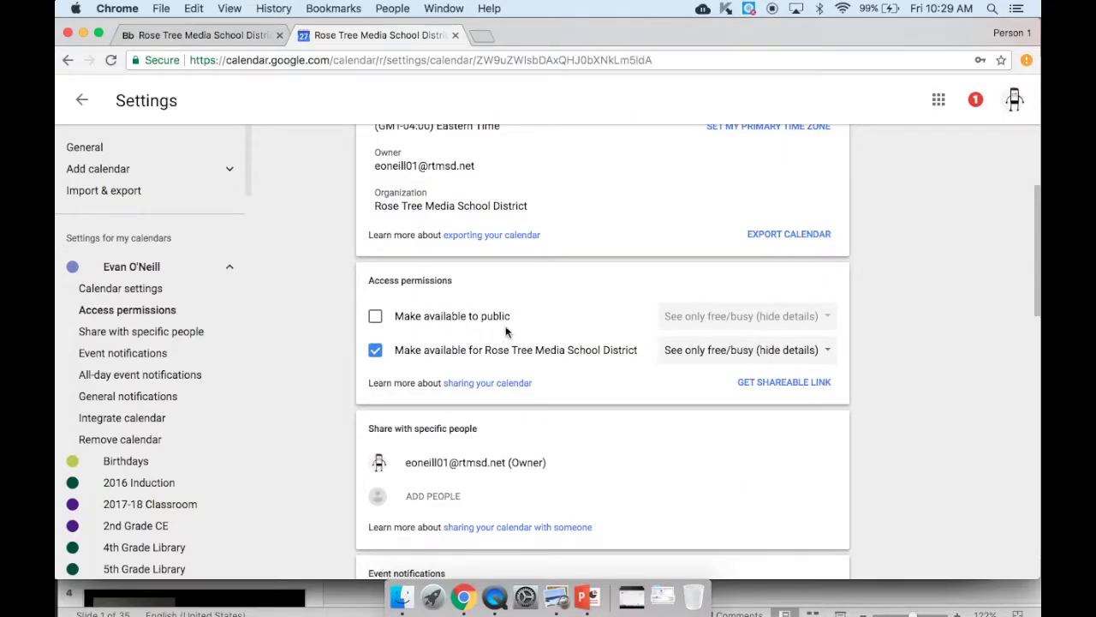
{"action": "left_click", "coordinate": [375, 317]}
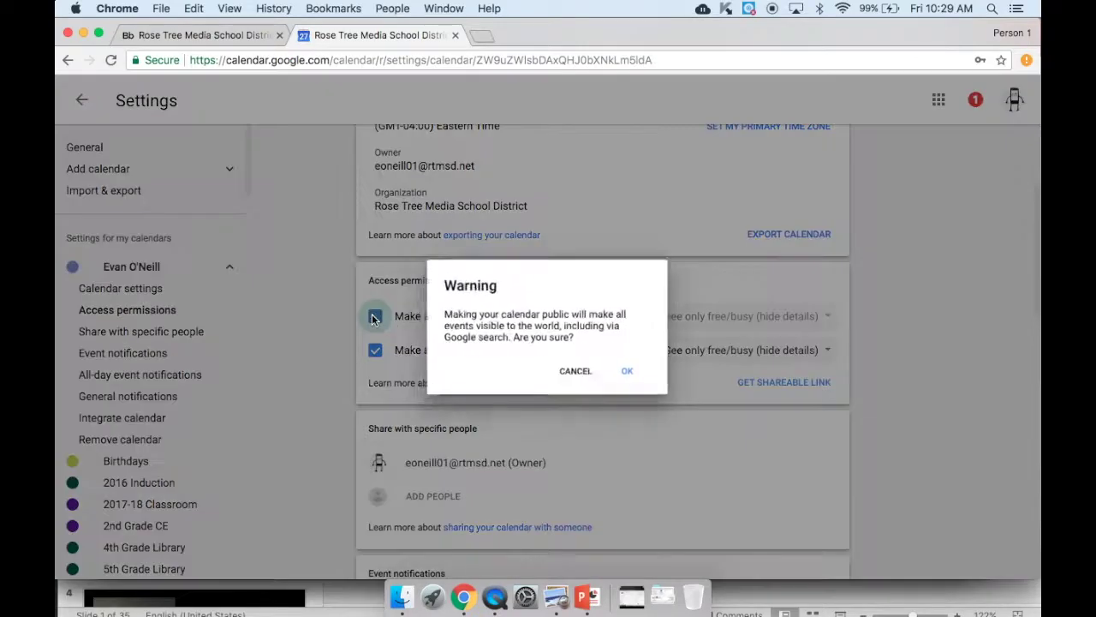
- Confirm making the calendar public and scroll through the remaining sharing settings
{"action": "left_click", "coordinate": [634, 378]}
{"action": "scroll", "coordinate": [632, 382], "scroll_direction": "down", "scroll_amount": 4}
{"action": "scroll", "coordinate": [633, 382], "scroll_direction": "down", "scroll_amount": 10}
{"action": "scroll", "coordinate": [632, 381], "scroll_direction": "down", "scroll_amount": 5}
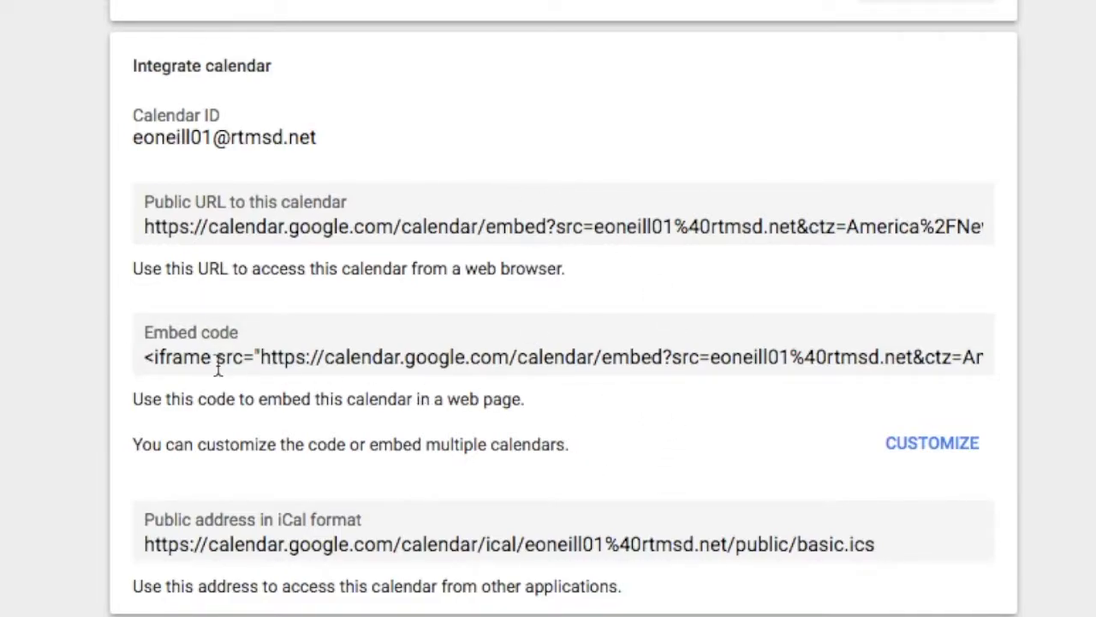
{"action": "scroll", "coordinate": [702, 433], "scroll_direction": "down", "scroll_amount": 1}
{"action": "scroll", "coordinate": [702, 426], "scroll_direction": "down", "scroll_amount": 3}
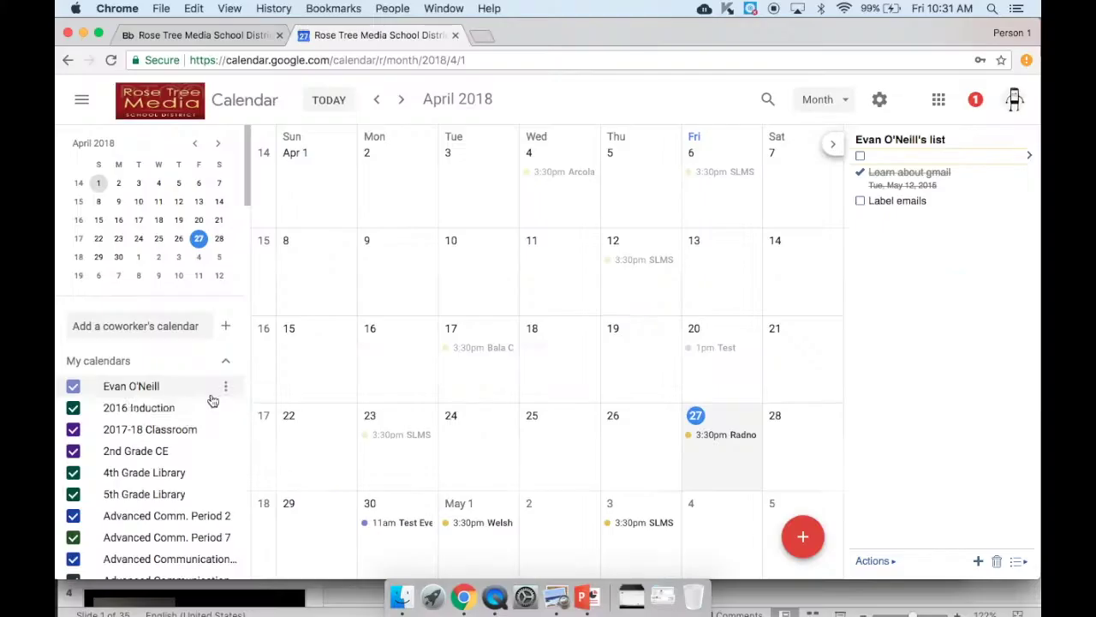
- Turn off public availability, keeping district free/busy sharing, and return to the April month view
{"action": "left_click", "coordinate": [226, 387]}
{"action": "left_click", "coordinate": [249, 434]}
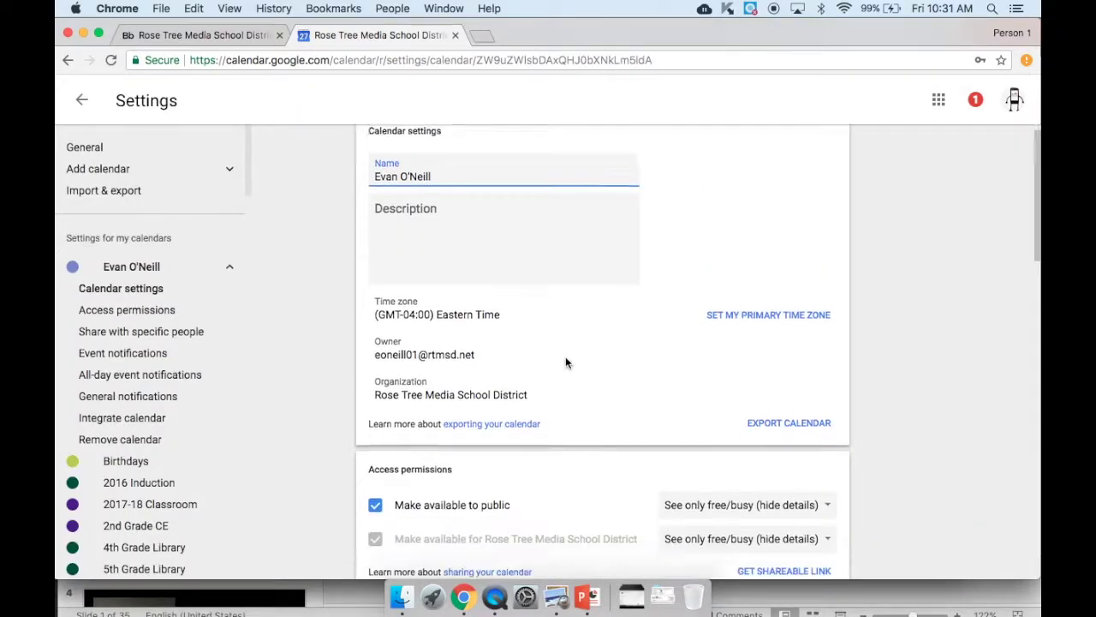
{"action": "scroll", "coordinate": [565, 357], "scroll_direction": "down", "scroll_amount": 2}
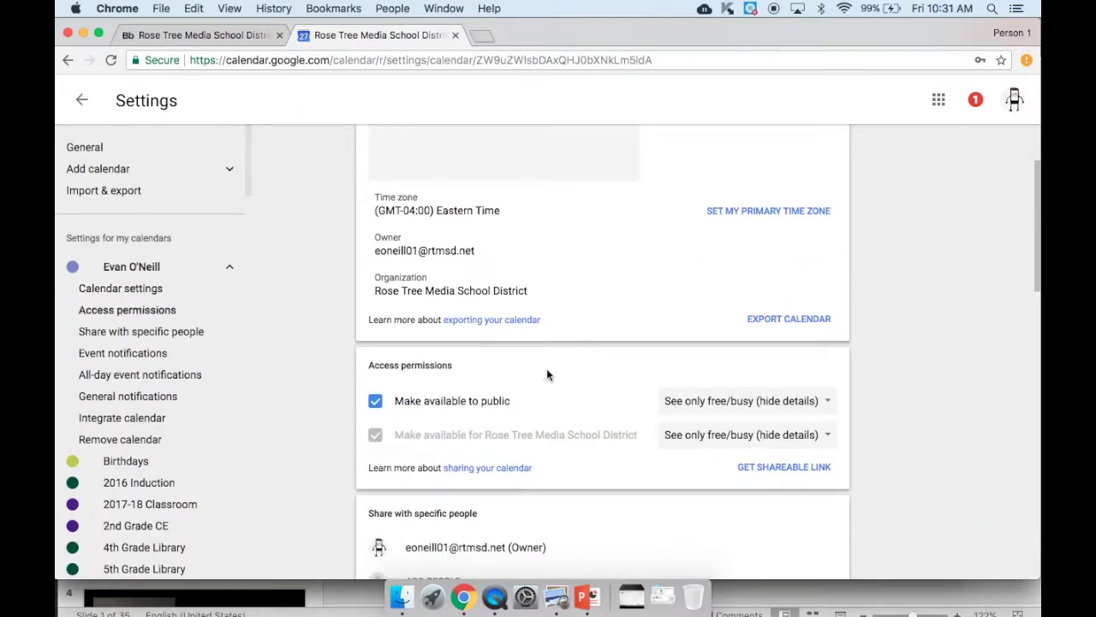
{"action": "left_click", "coordinate": [382, 405]}
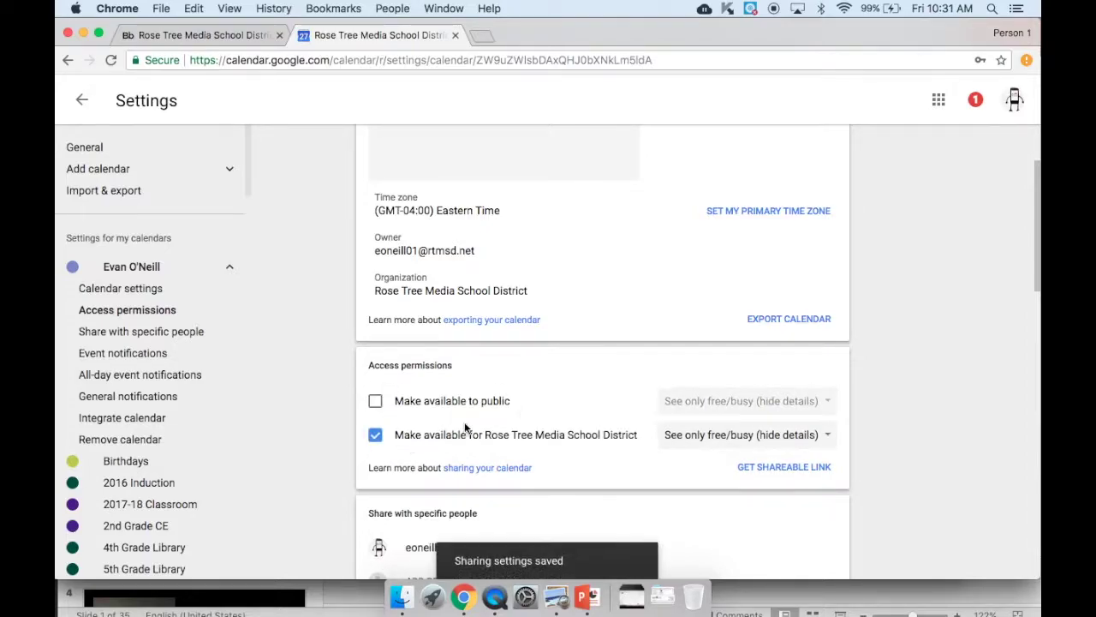
{"action": "scroll", "coordinate": [607, 392], "scroll_direction": "down", "scroll_amount": 2}
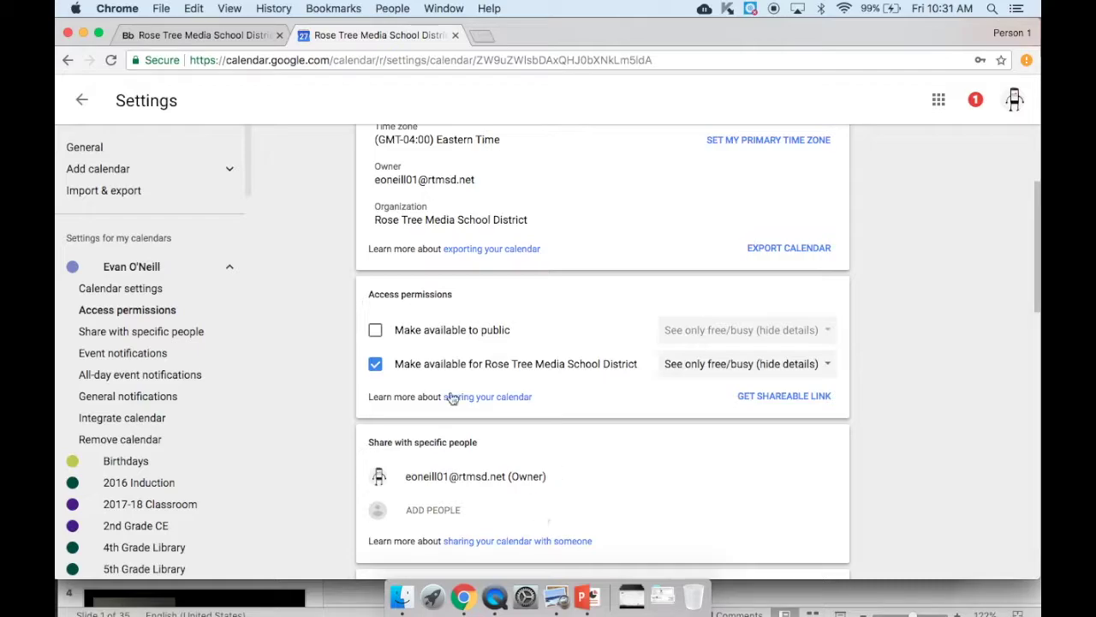
{"action": "left_click", "coordinate": [82, 100]}
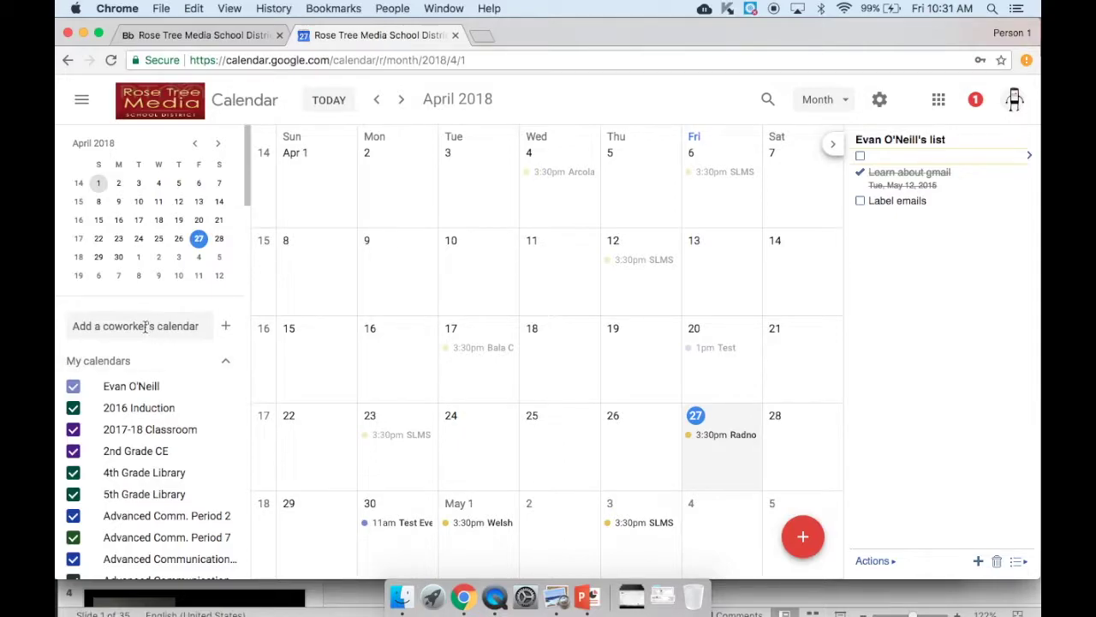
{"action": "left_click", "coordinate": [146, 326]}
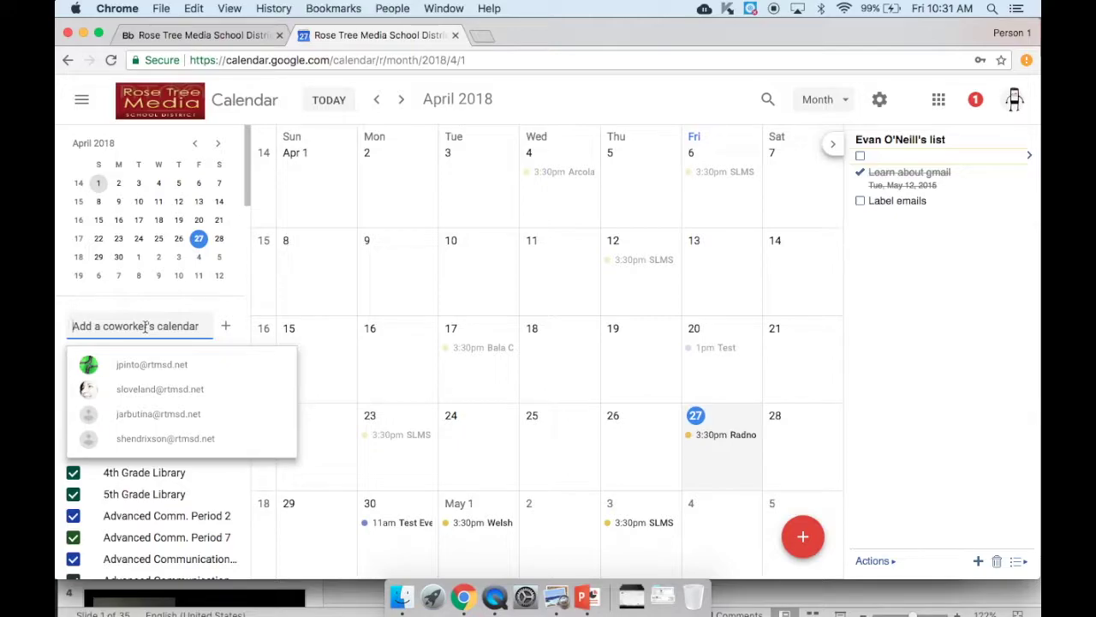
- Add the coworker's calendar by name so it appears under Other calendars
{"action": "type", "text": "cohen"}
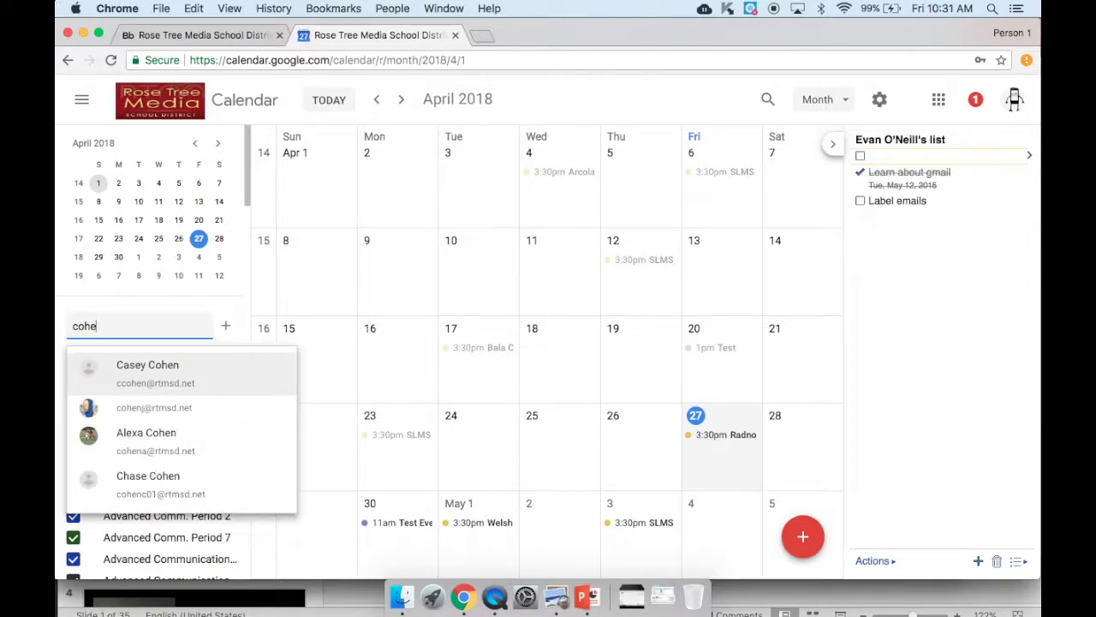
{"action": "left_click", "coordinate": [172, 377]}
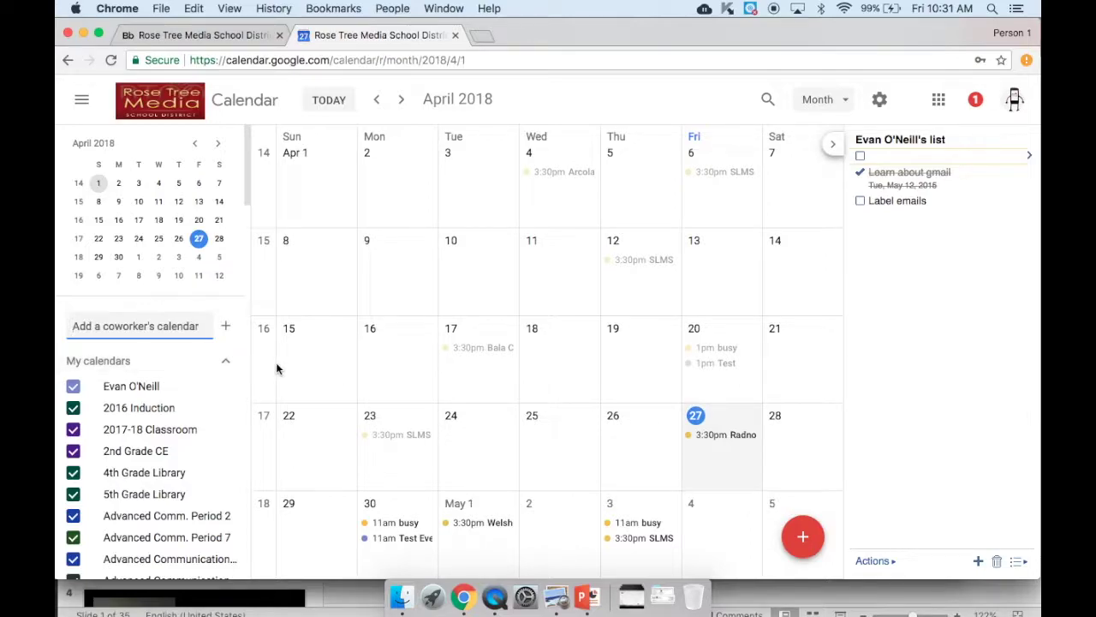
{"action": "scroll", "coordinate": [182, 394], "scroll_direction": "down", "scroll_amount": 2}
{"action": "scroll", "coordinate": [182, 394], "scroll_direction": "down", "scroll_amount": 5}
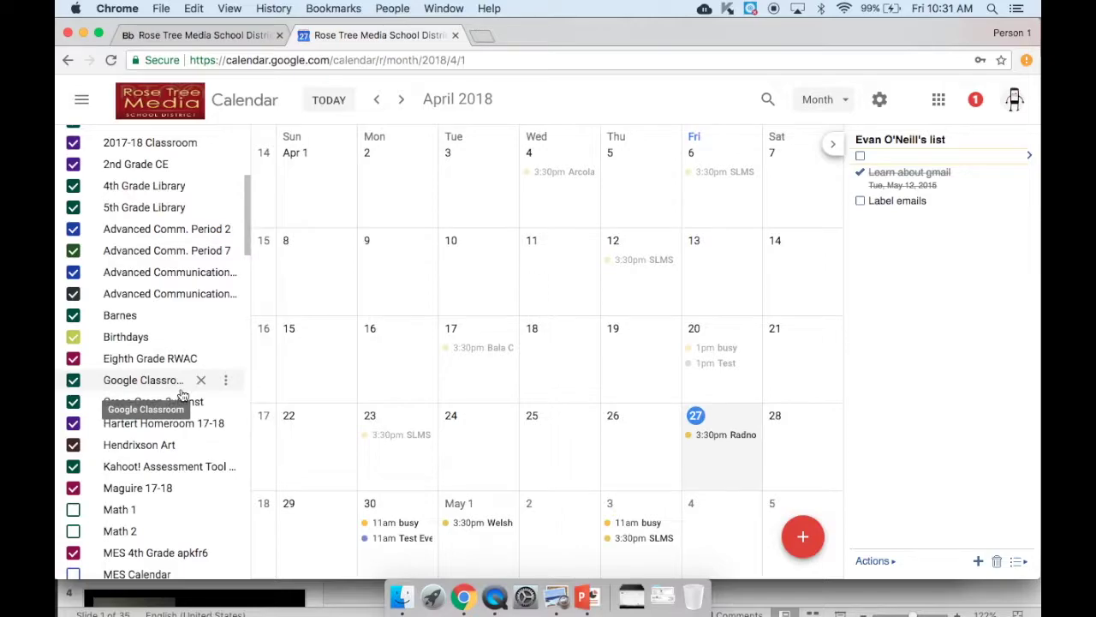
{"action": "scroll", "coordinate": [183, 394], "scroll_direction": "up", "scroll_amount": 3}
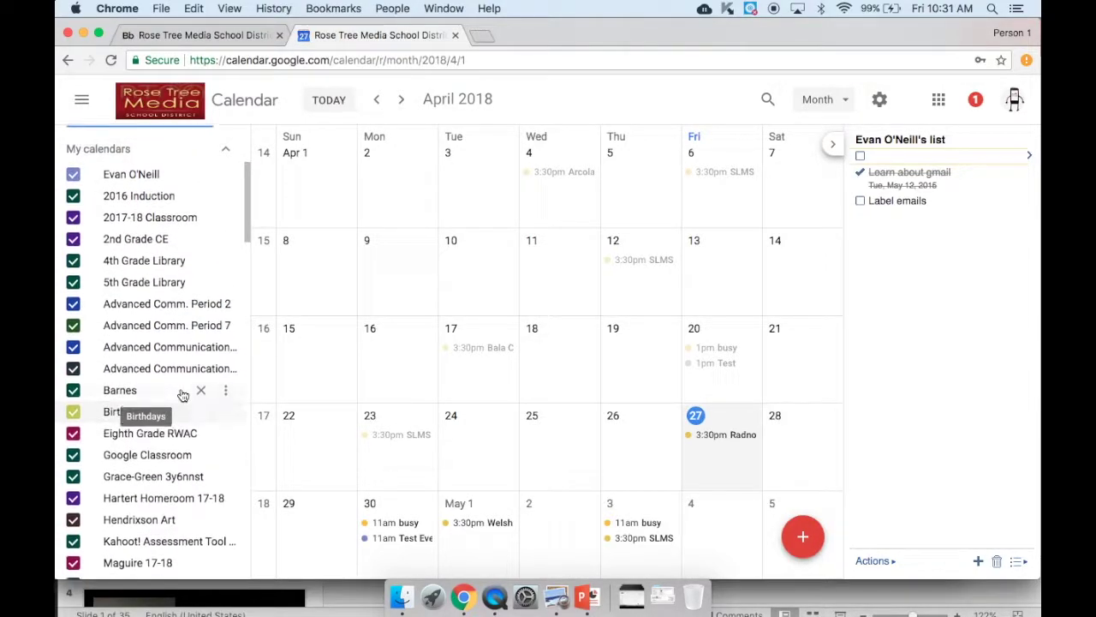
{"action": "scroll", "coordinate": [182, 394], "scroll_direction": "down", "scroll_amount": 1}
{"action": "scroll", "coordinate": [182, 394], "scroll_direction": "down", "scroll_amount": 20}
{"action": "scroll", "coordinate": [182, 394], "scroll_direction": "down", "scroll_amount": 17}
{"action": "scroll", "coordinate": [183, 394], "scroll_direction": "up", "scroll_amount": 3}
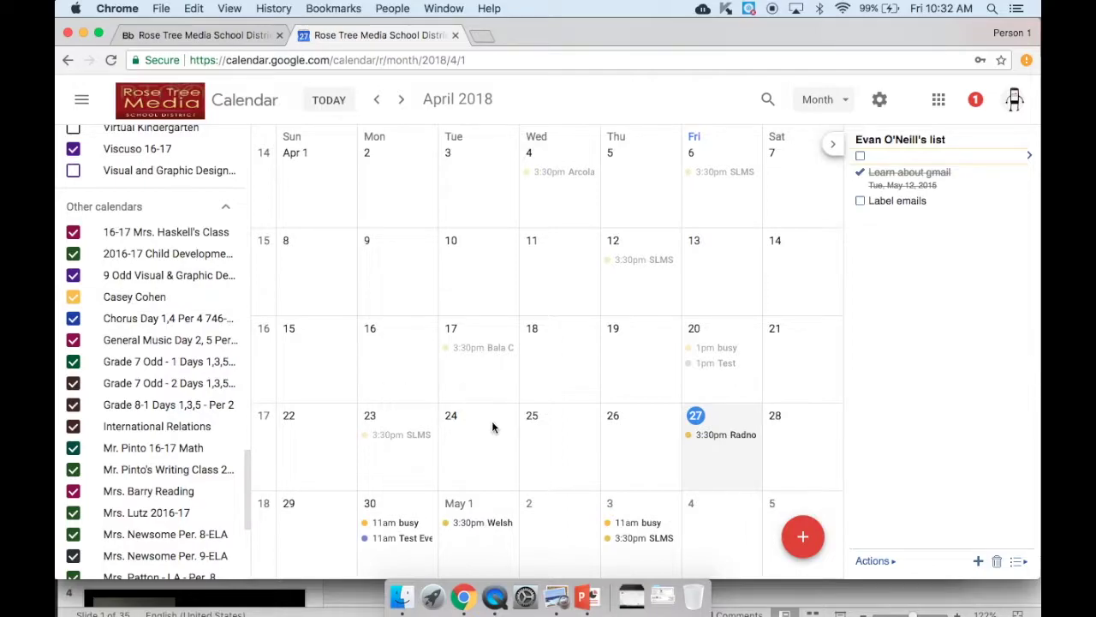
- Toggle the coworker's calendar off and back on, then set its colour to red
{"action": "left_click", "coordinate": [73, 296]}
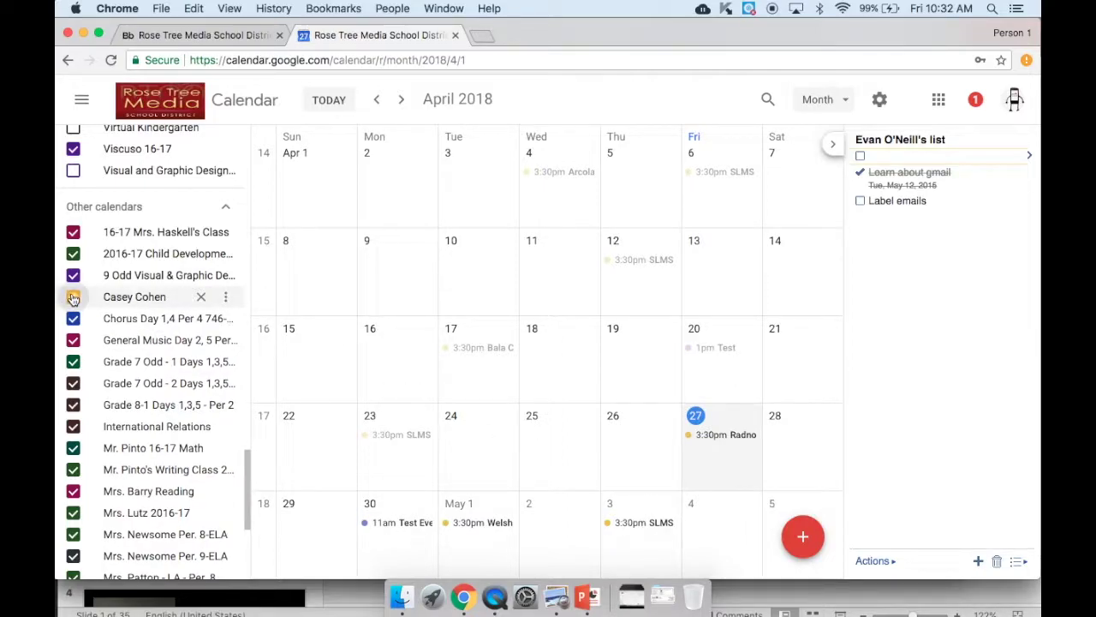
{"action": "left_click", "coordinate": [73, 296]}
{"action": "left_click", "coordinate": [226, 297]}
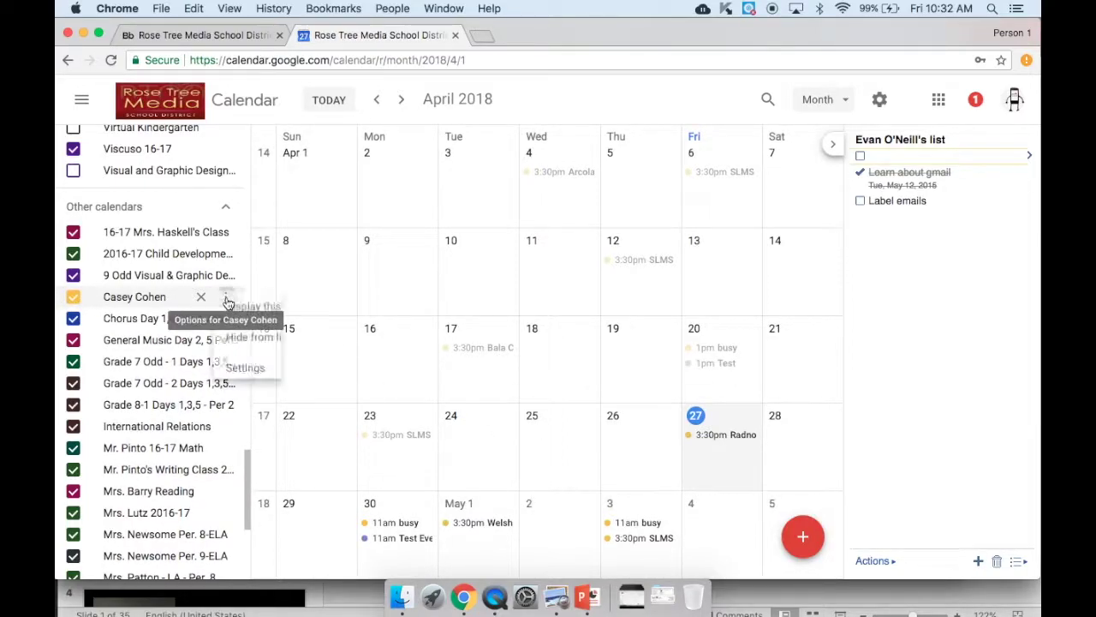
{"action": "left_click", "coordinate": [233, 405]}
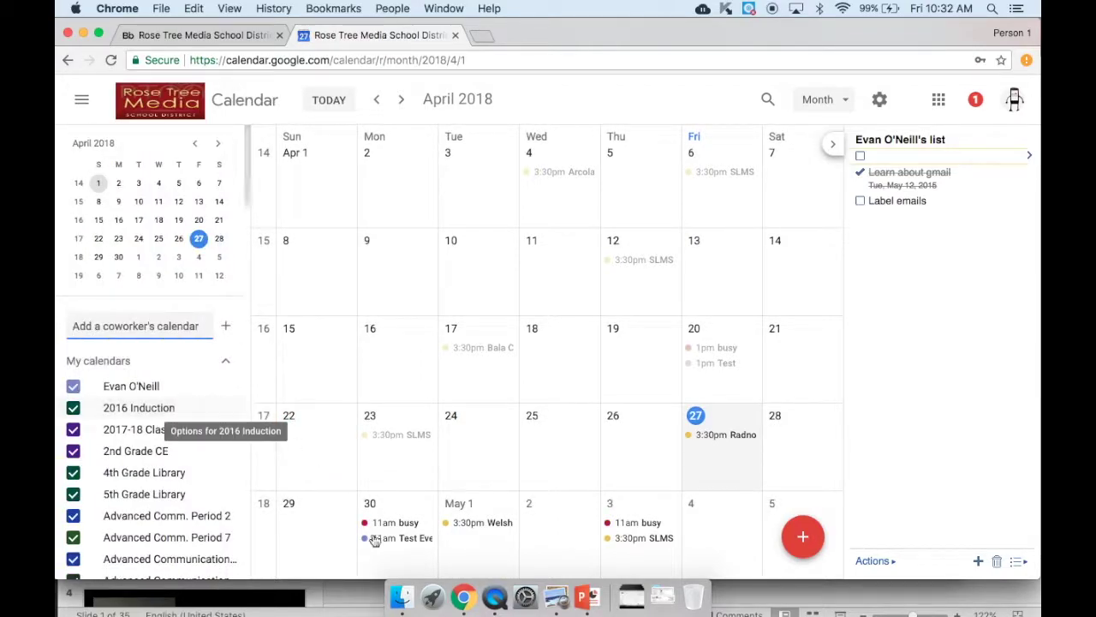